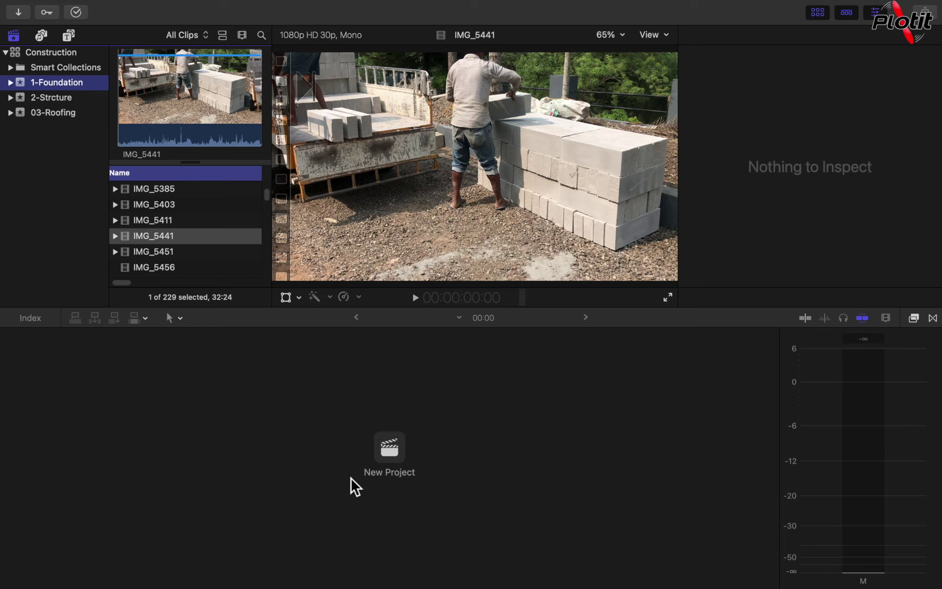
left_click(395, 468)
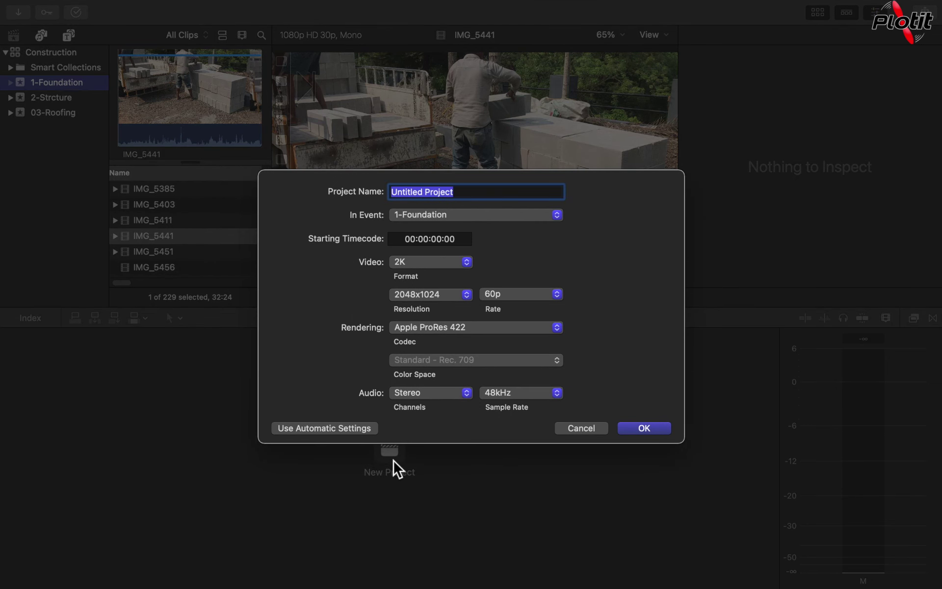
key("Escape")
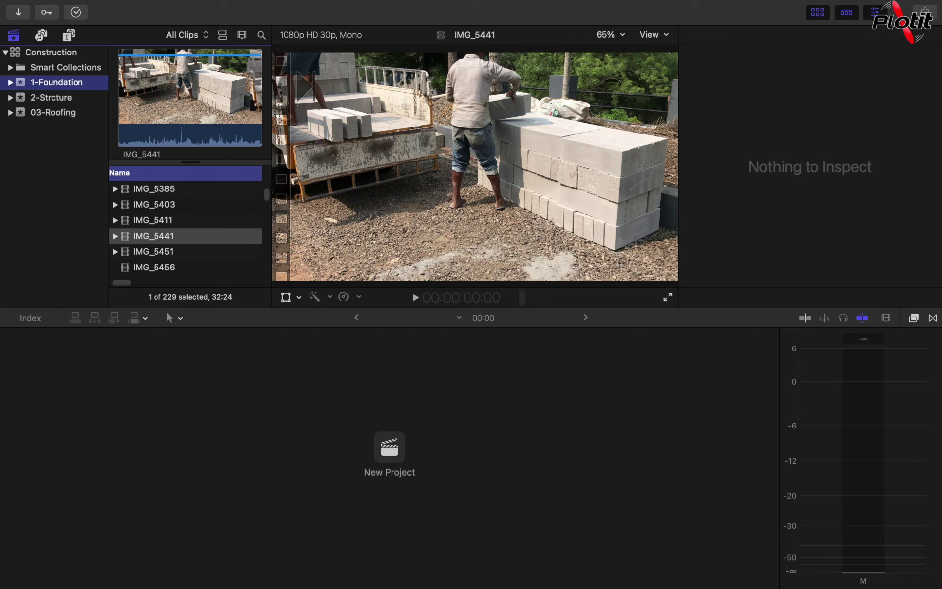
key("super+n")
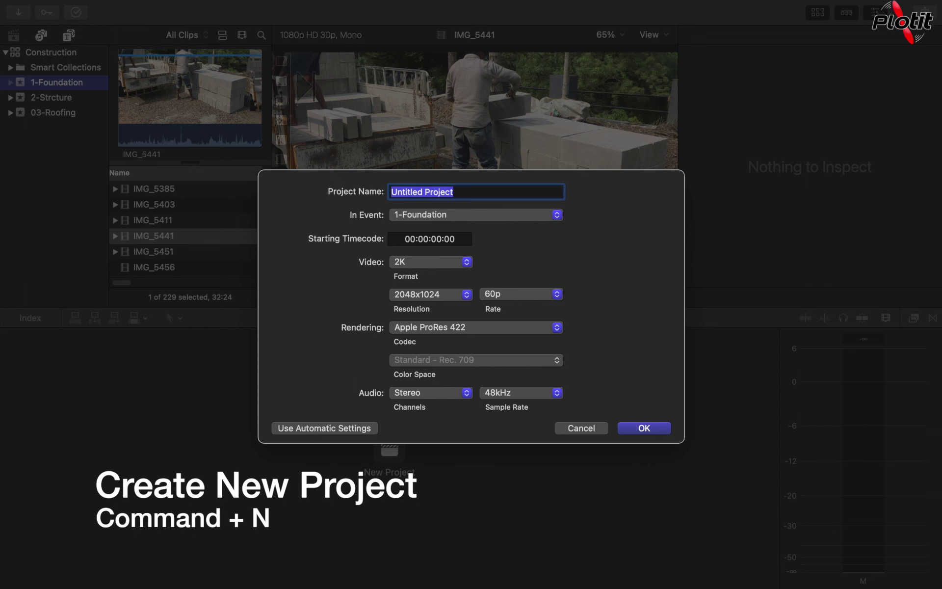
key("Escape")
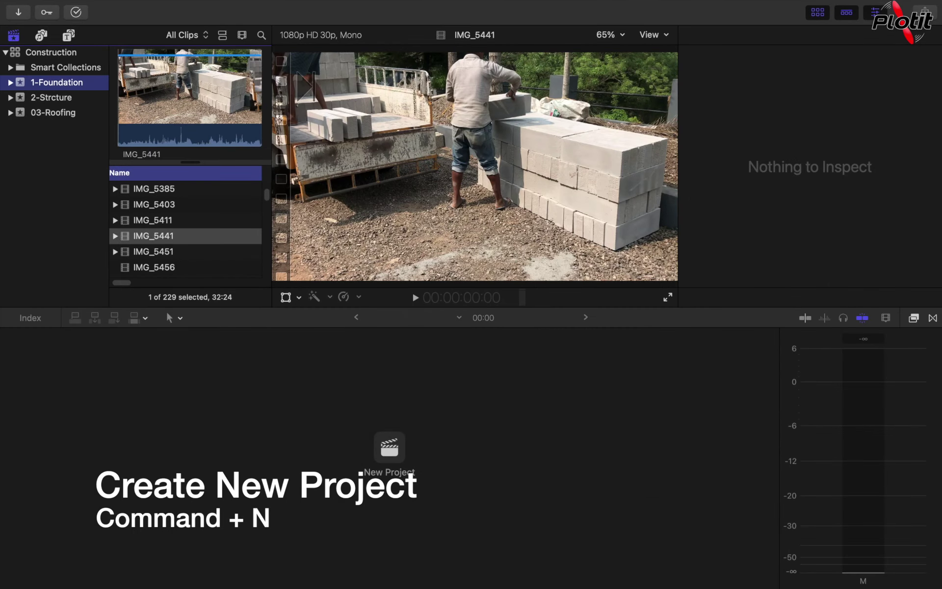
left_click(67, 101)
left_click(68, 117)
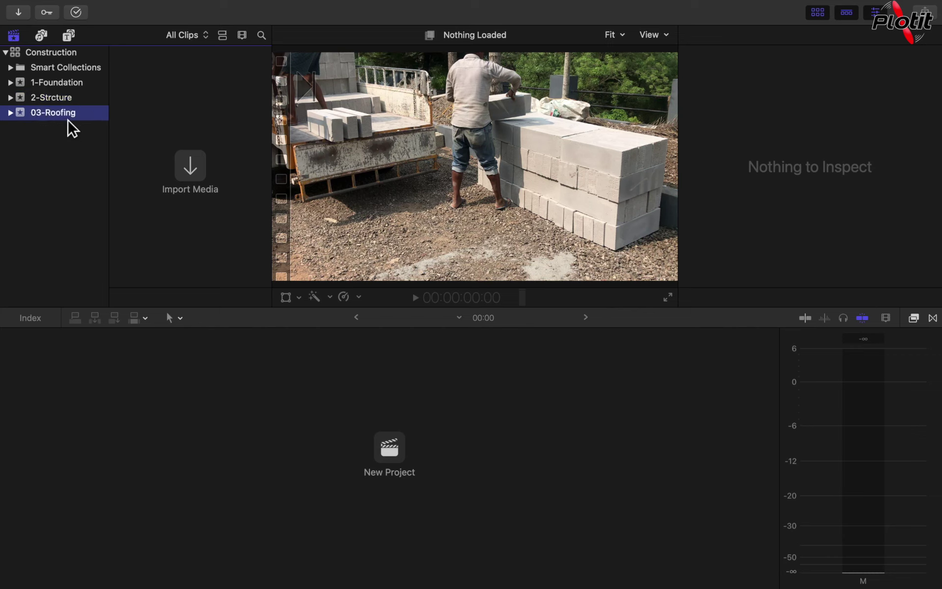
left_click(70, 99)
left_click(70, 118)
right_click(66, 117)
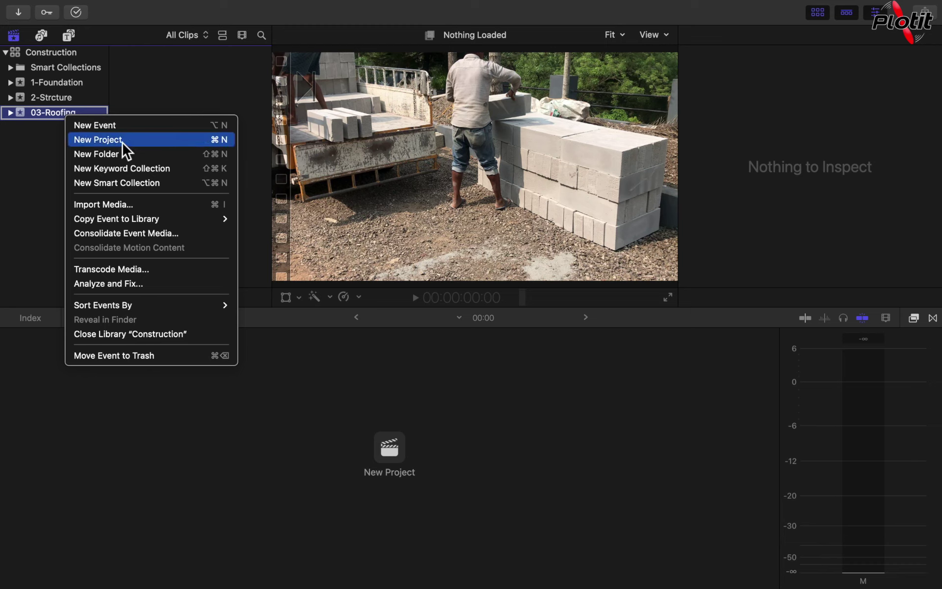
Step: Start a new project named Foundation in the 1-Foundation event
left_click(62, 88)
left_click(61, 88)
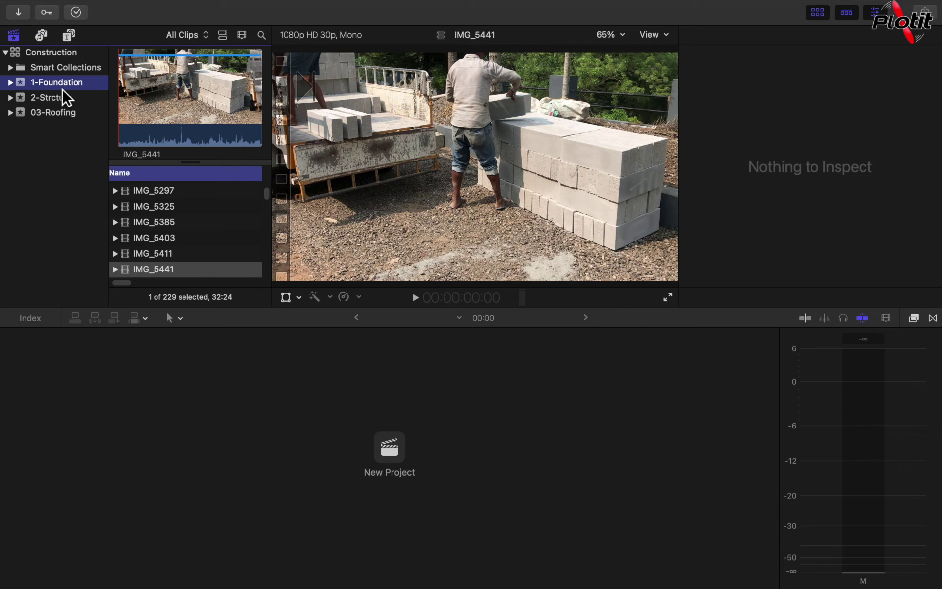
right_click(61, 88)
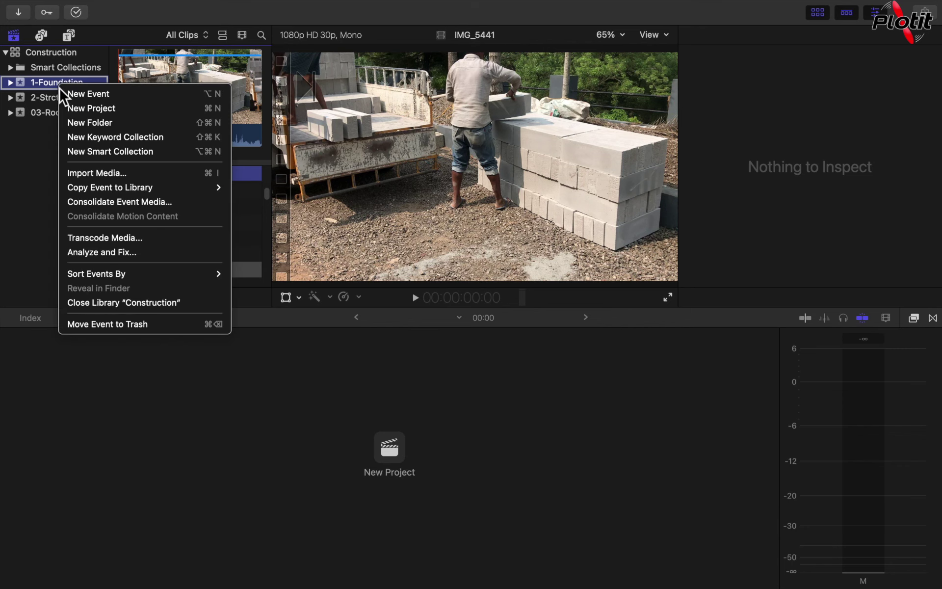
left_click(48, 140)
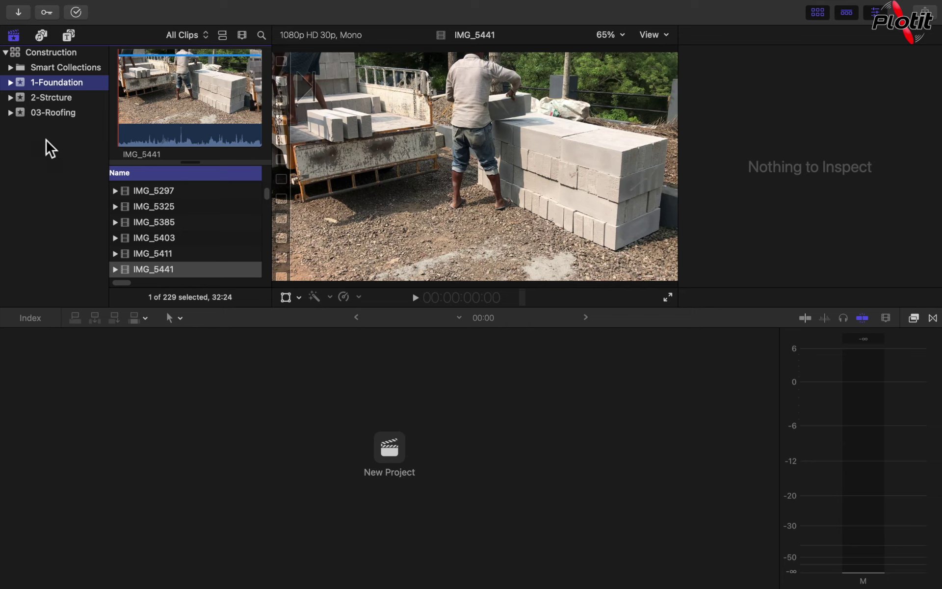
key("super+n")
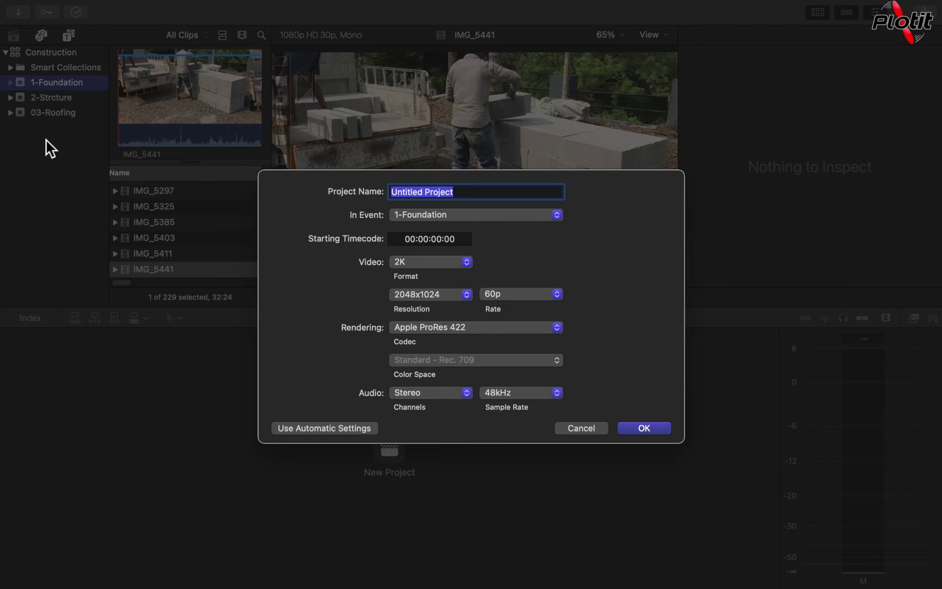
left_click(475, 199)
triple_click(475, 199)
type("Found")
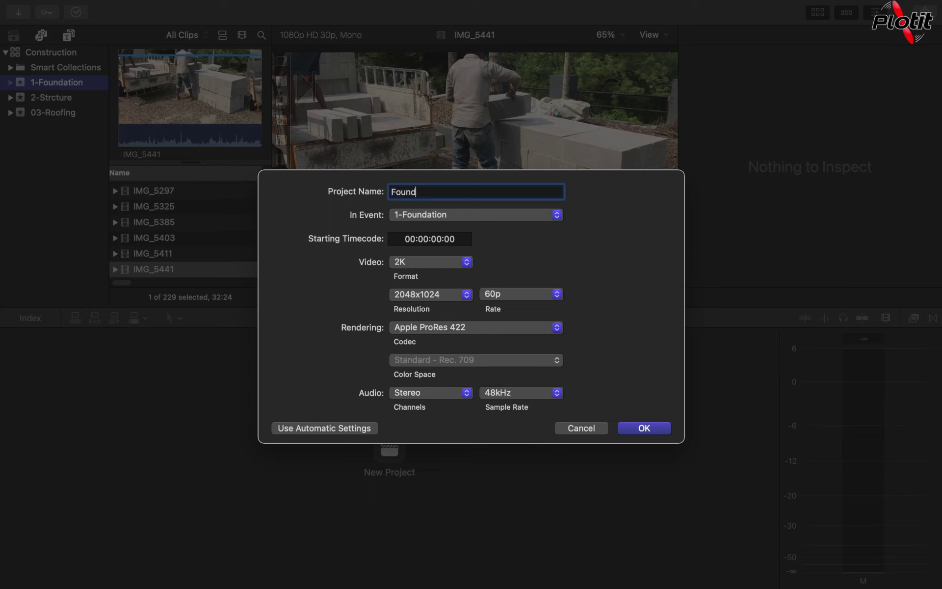
type("ation")
left_click(486, 216)
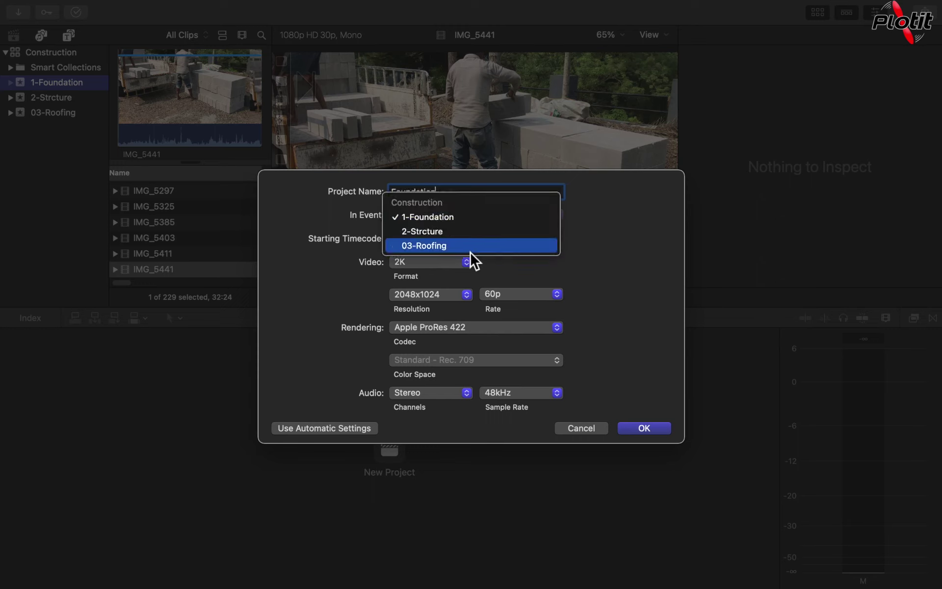
left_click(459, 223)
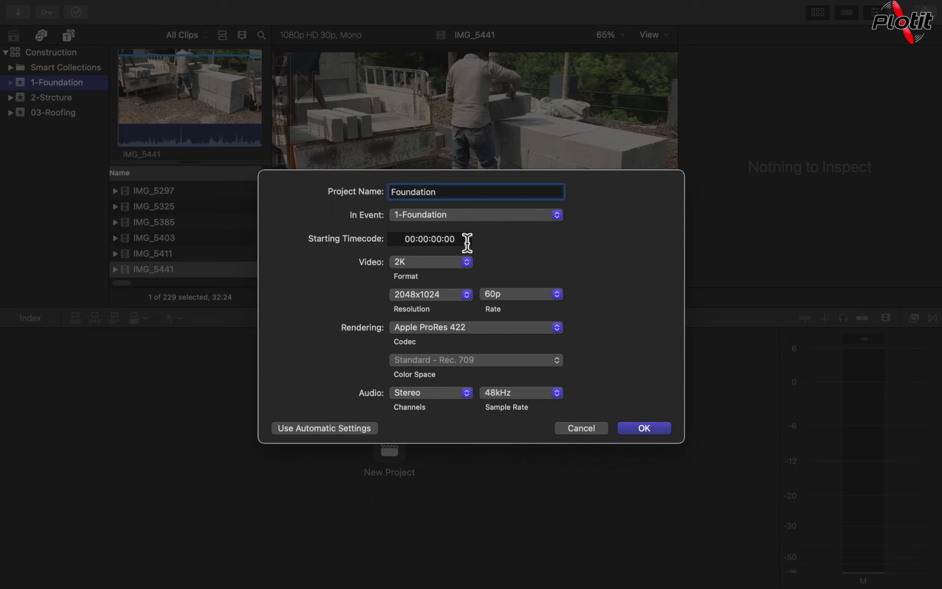
Step: Set the new project's video format to 1080p HD, leaving the starting timecode at 00:00:00:00
left_click_drag(468, 242, 382, 245)
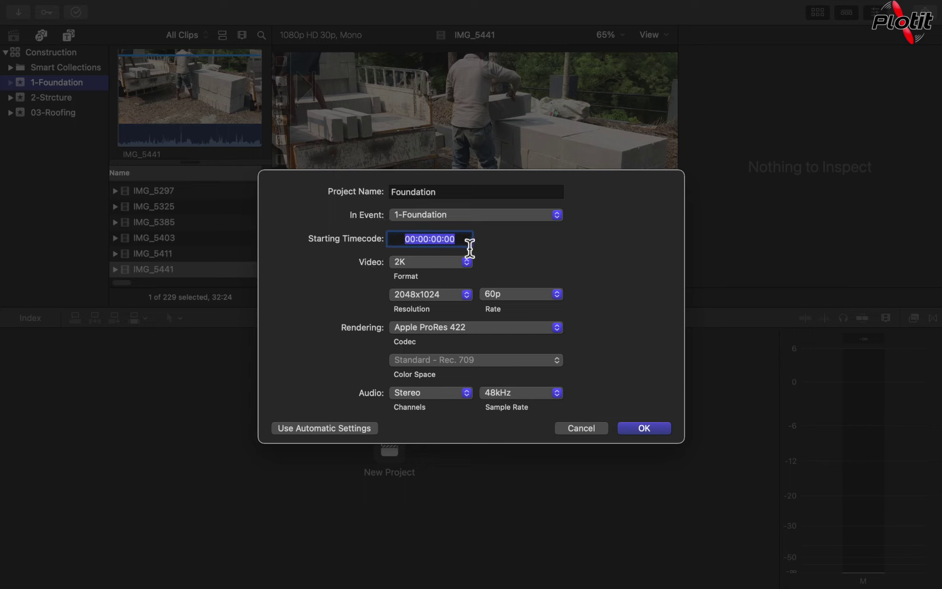
key("Tab")
key("space")
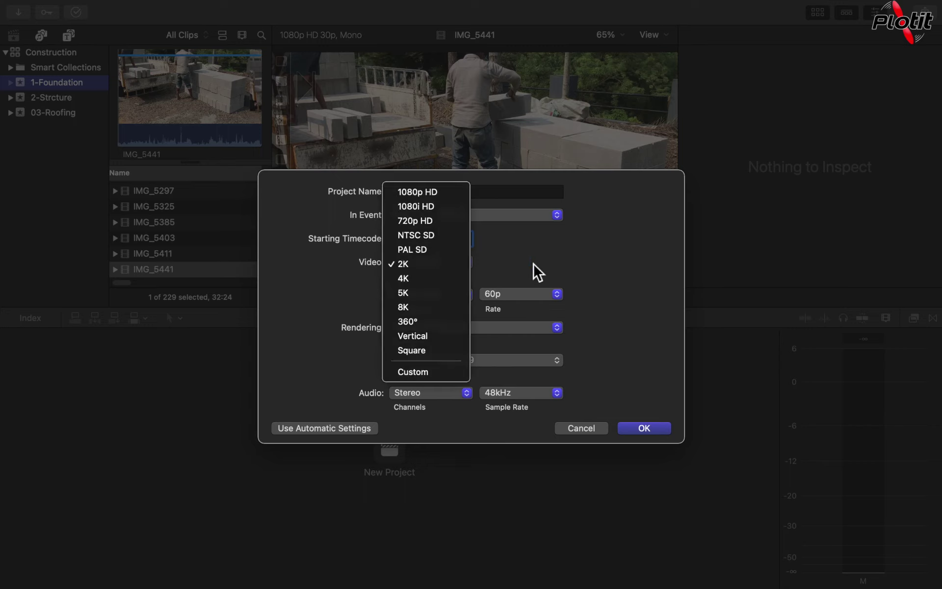
left_click(533, 265)
left_click(437, 265)
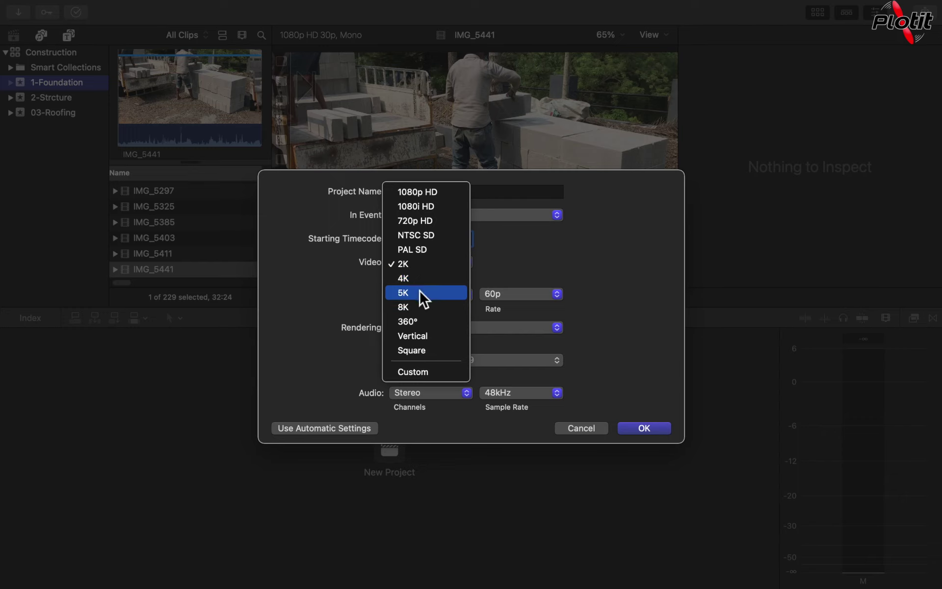
left_click(432, 193)
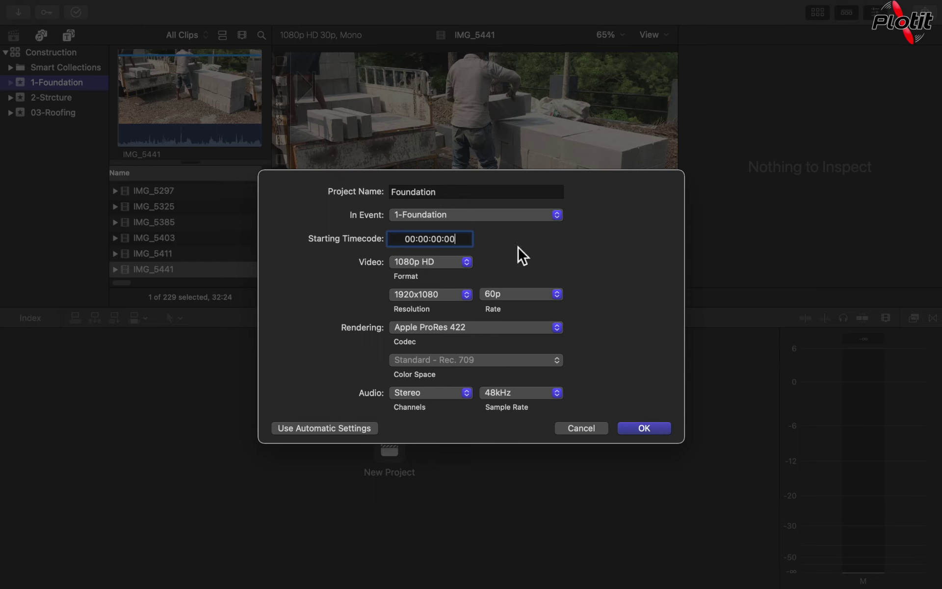
Step: Compare the resolution options of the 1080p HD and 4K video formats, and return the format to 1080p HD
left_click(452, 296)
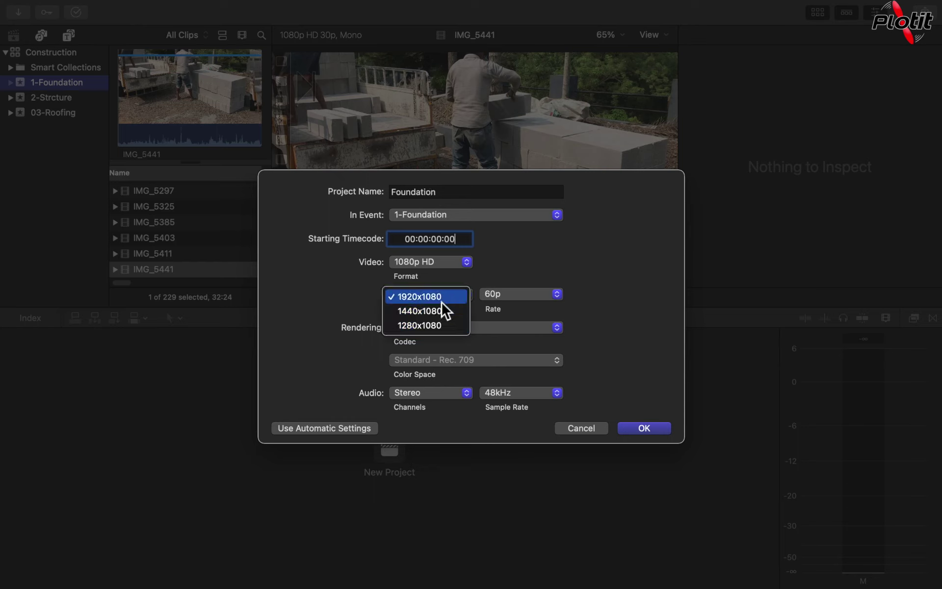
left_click(490, 256)
left_click(438, 262)
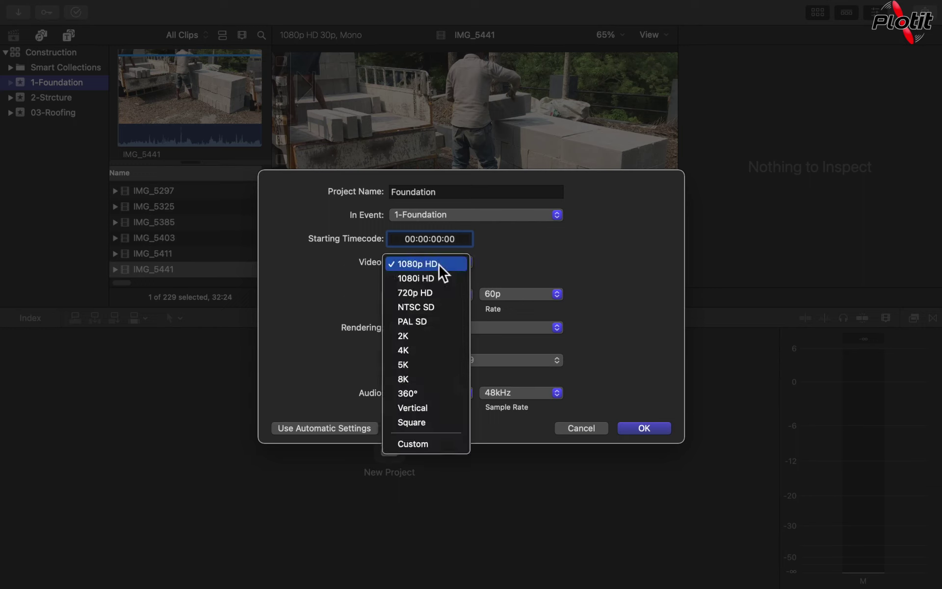
left_click(424, 350)
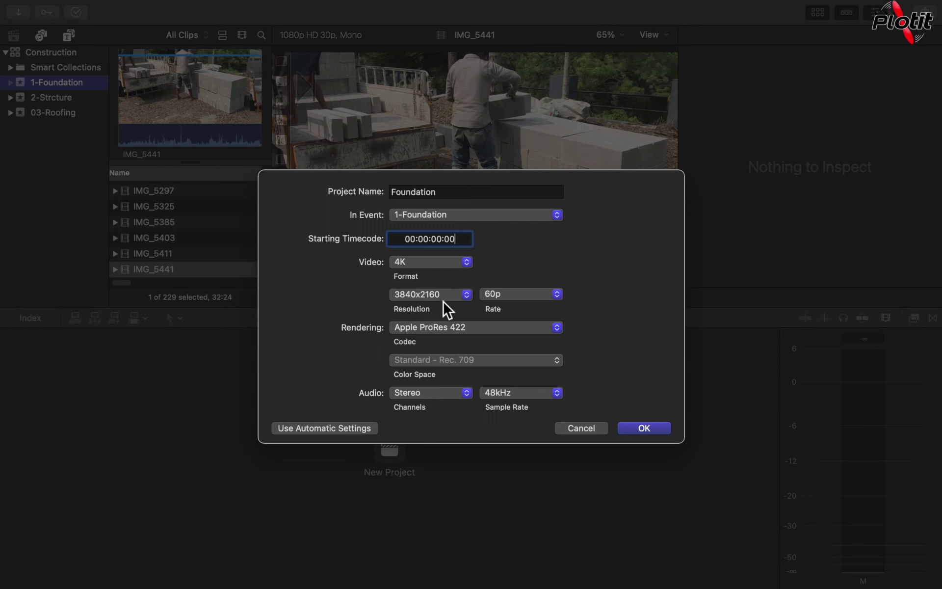
left_click(446, 299)
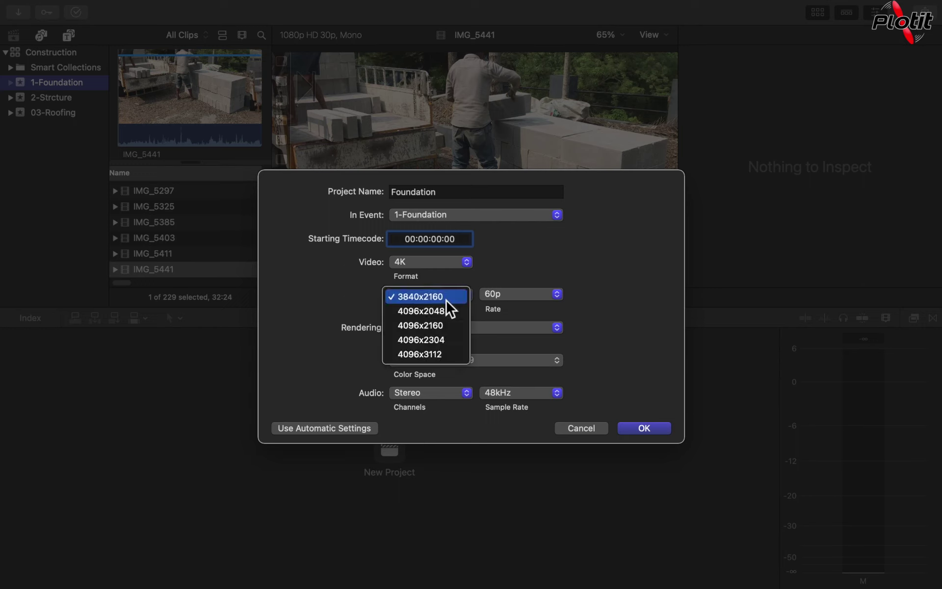
left_click(538, 261)
left_click(462, 265)
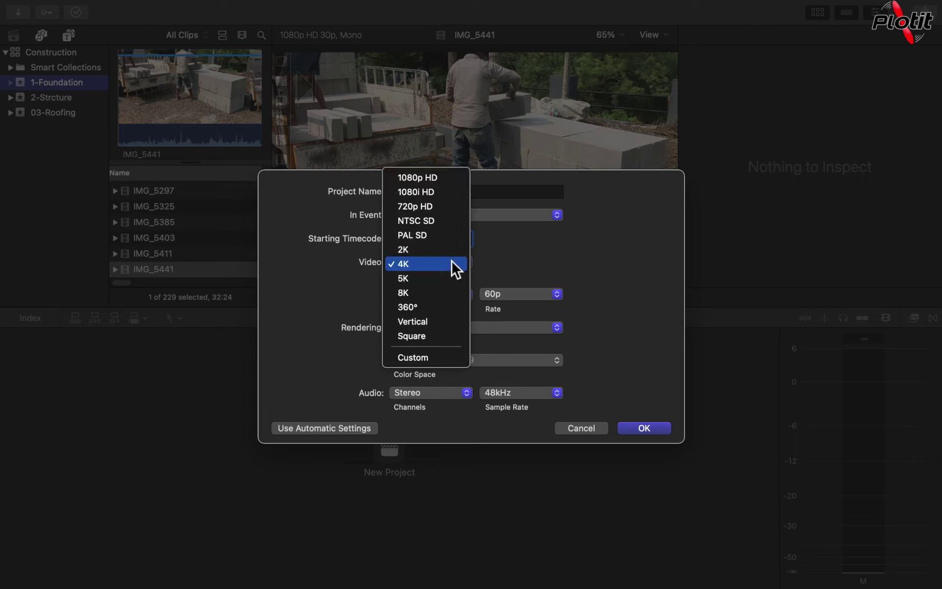
left_click(444, 179)
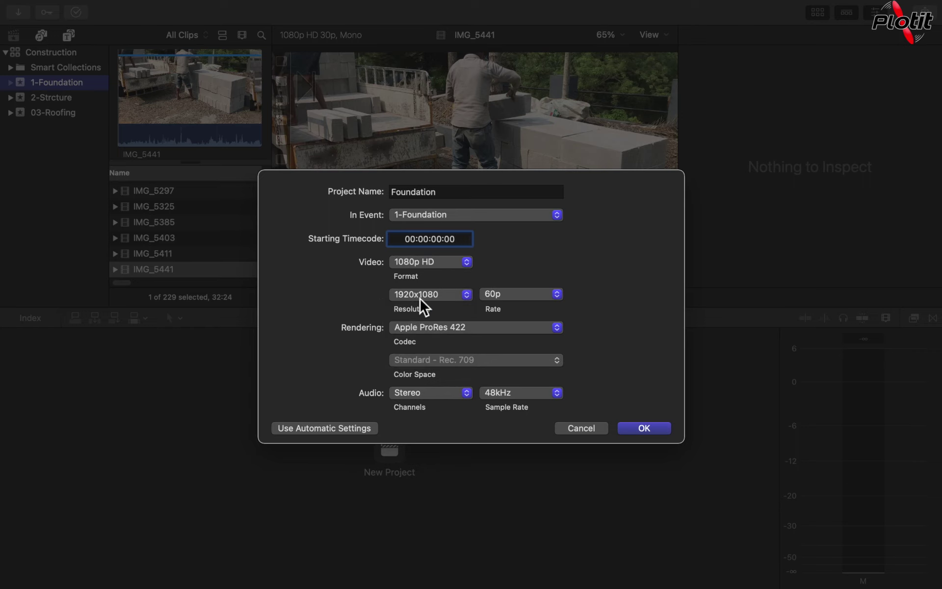
Step: Choose 1920x1080 resolution, a 30p frame rate and the Apple ProRes 422 rendering codec for the new project
left_click(421, 299)
left_click(427, 297)
left_click(533, 308)
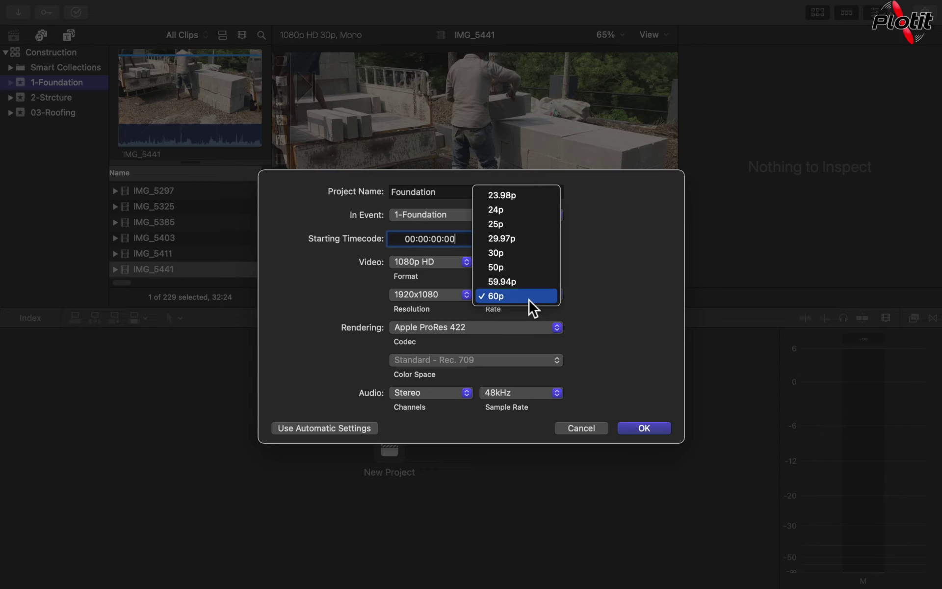
left_click(530, 252)
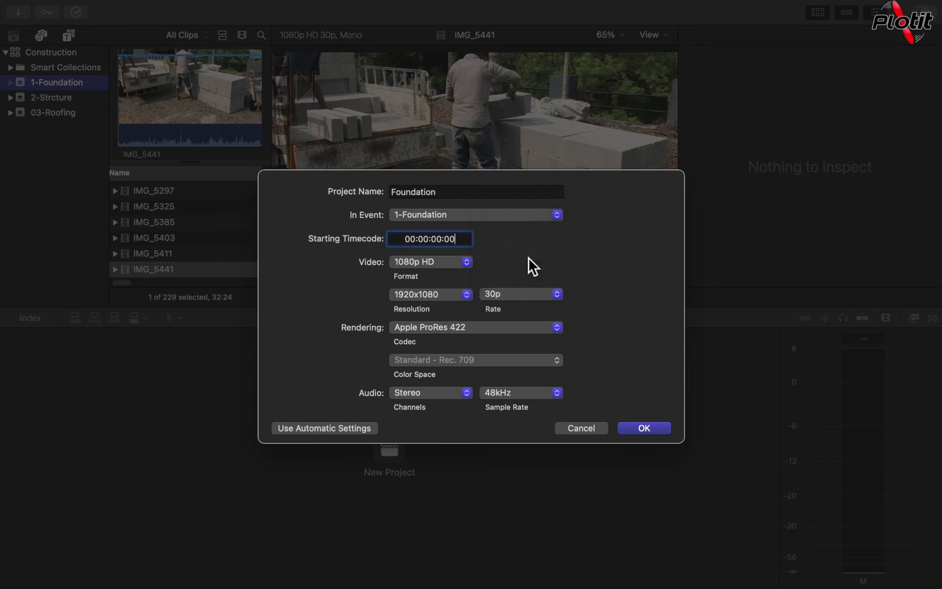
left_click(501, 331)
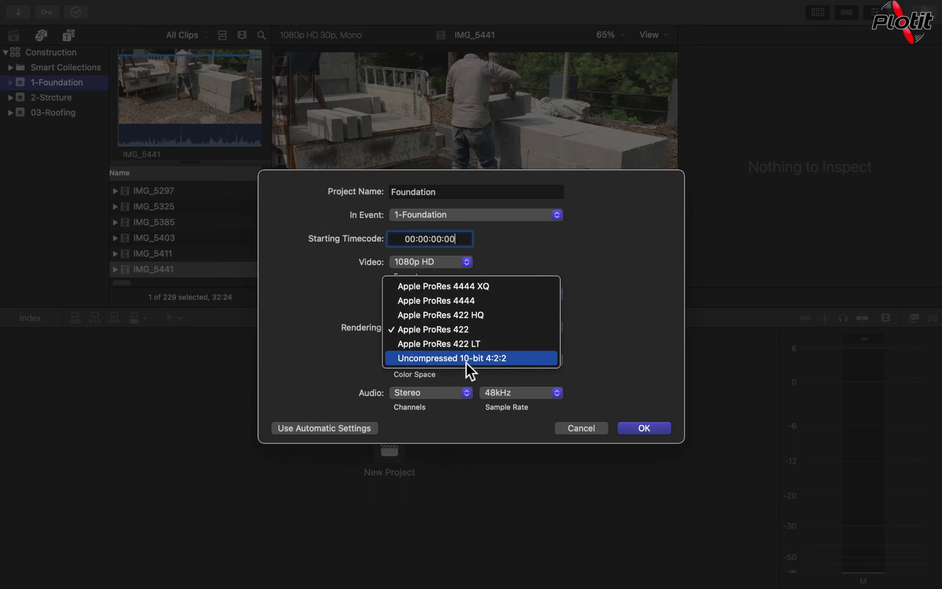
left_click(493, 329)
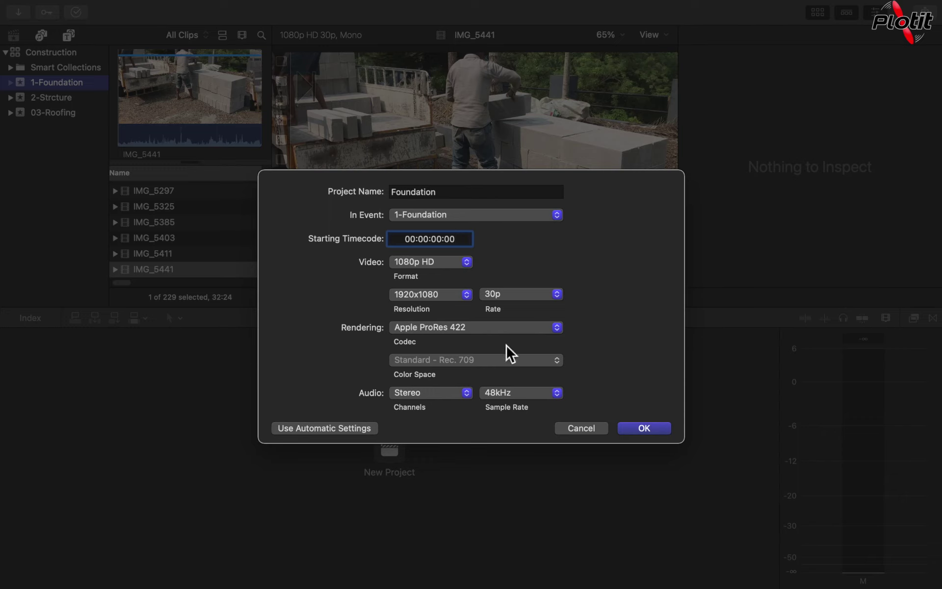
Step: Try Surround audio channels, return them to Stereo, and create the Foundation project
left_click(439, 397)
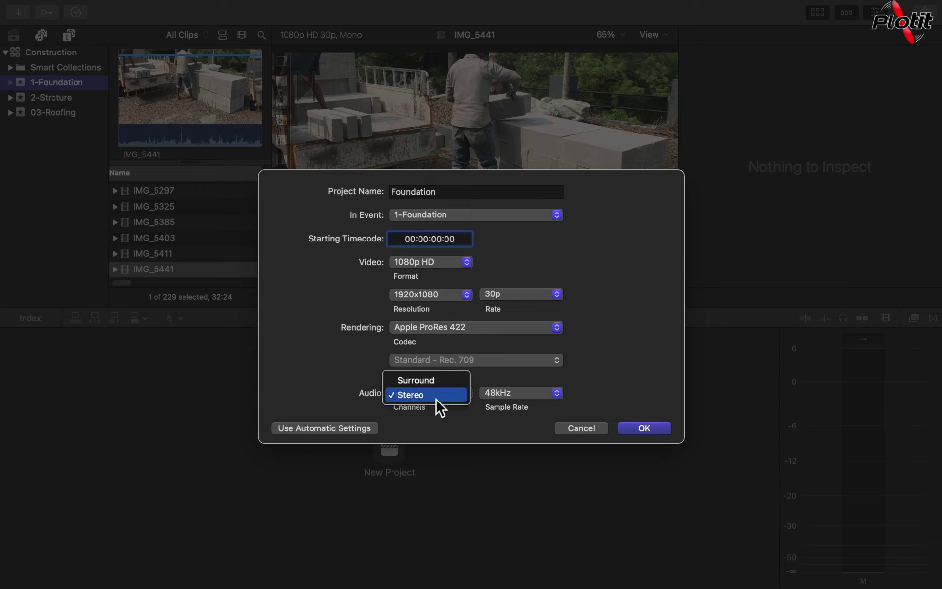
left_click(435, 382)
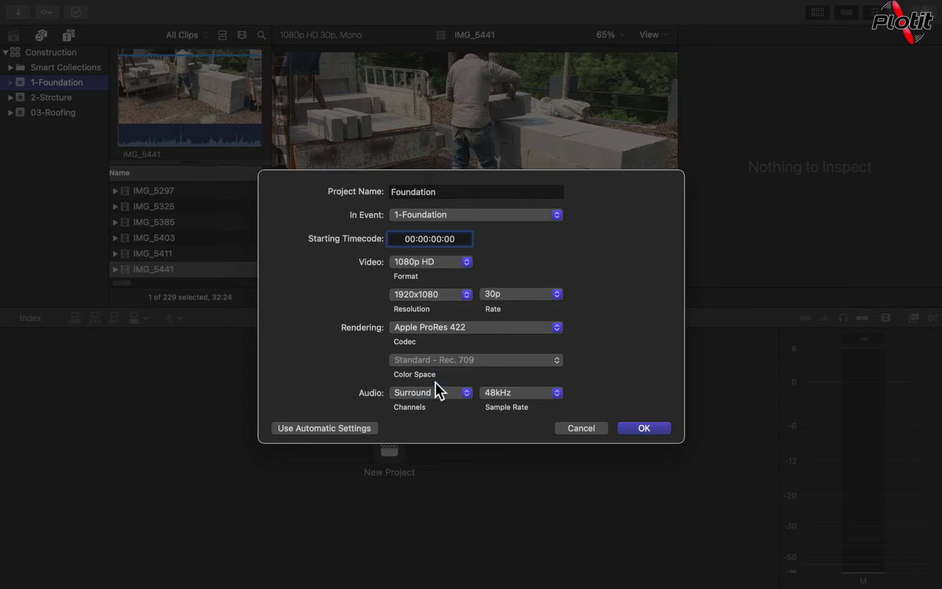
left_click(435, 391)
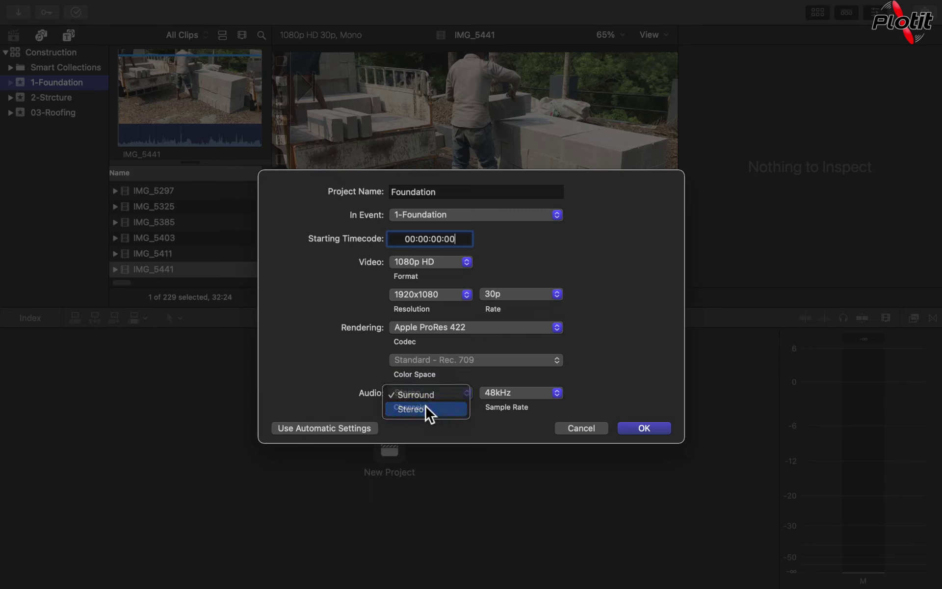
left_click(430, 411)
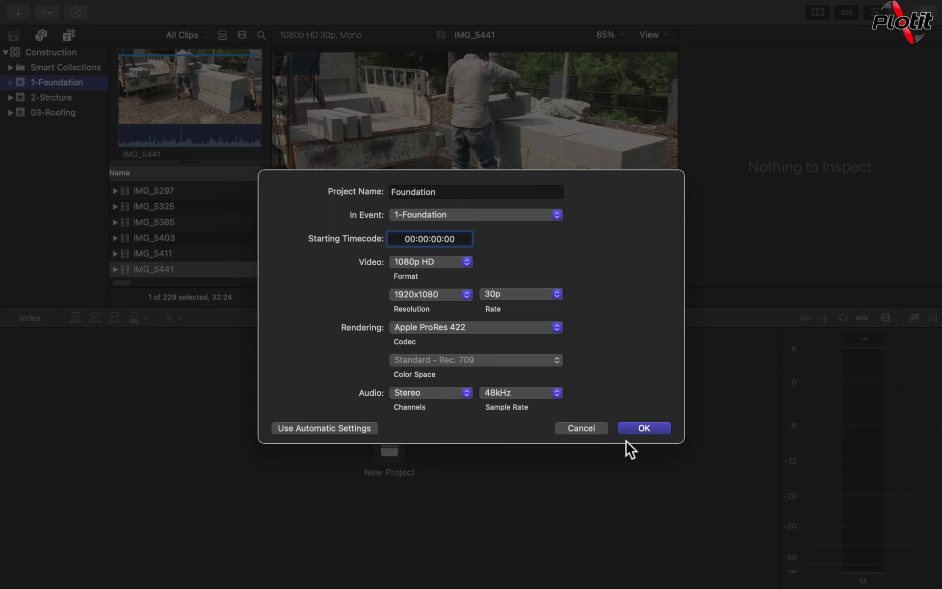
left_click(653, 434)
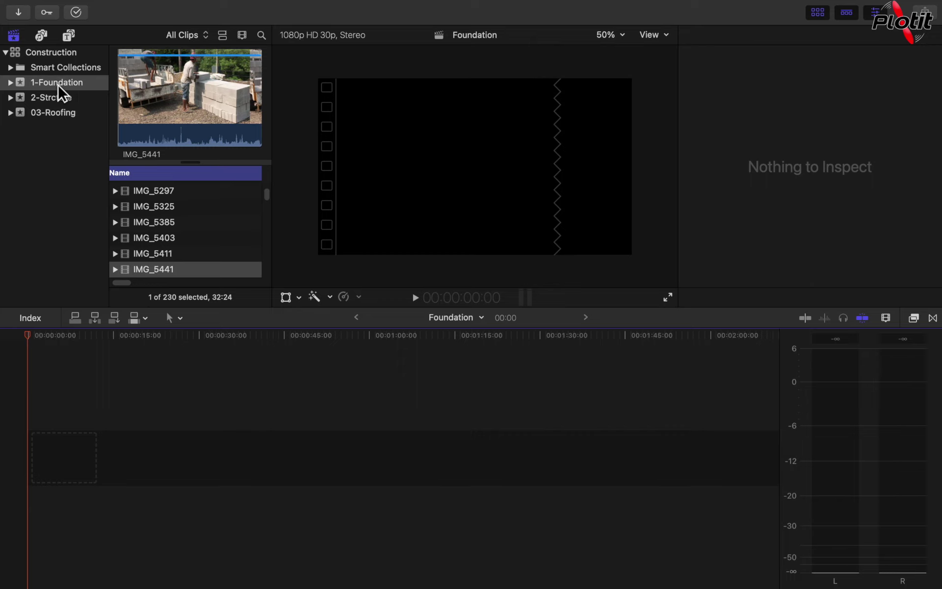
Step: Try the 2K video format in the Foundation project's settings and discard the change
left_click(80, 88)
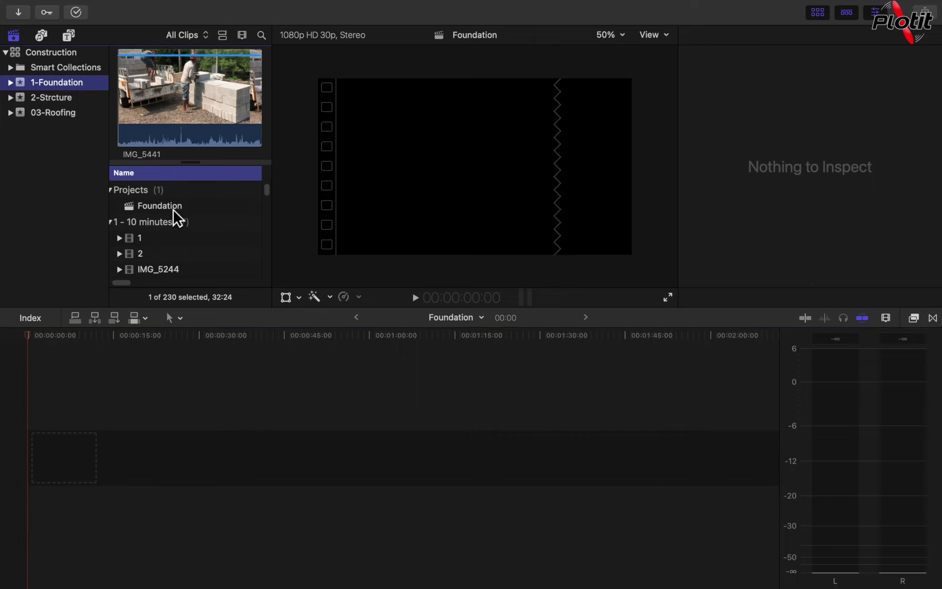
left_click(173, 208)
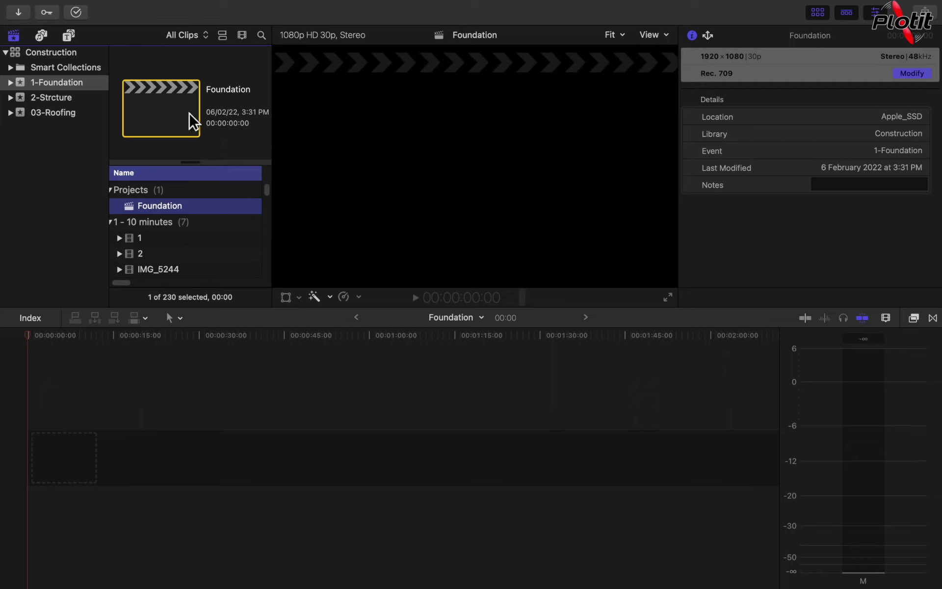
left_click(912, 73)
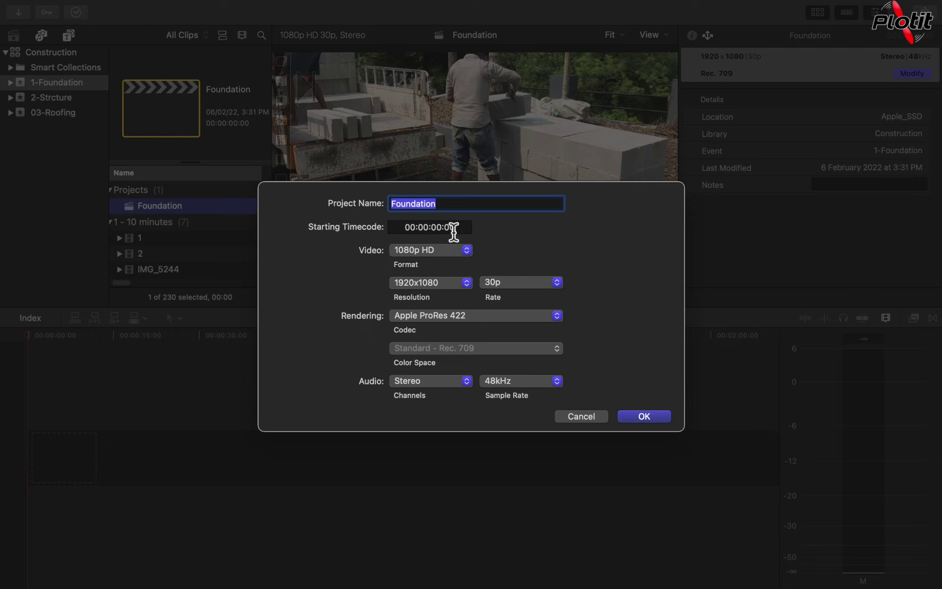
left_click(445, 252)
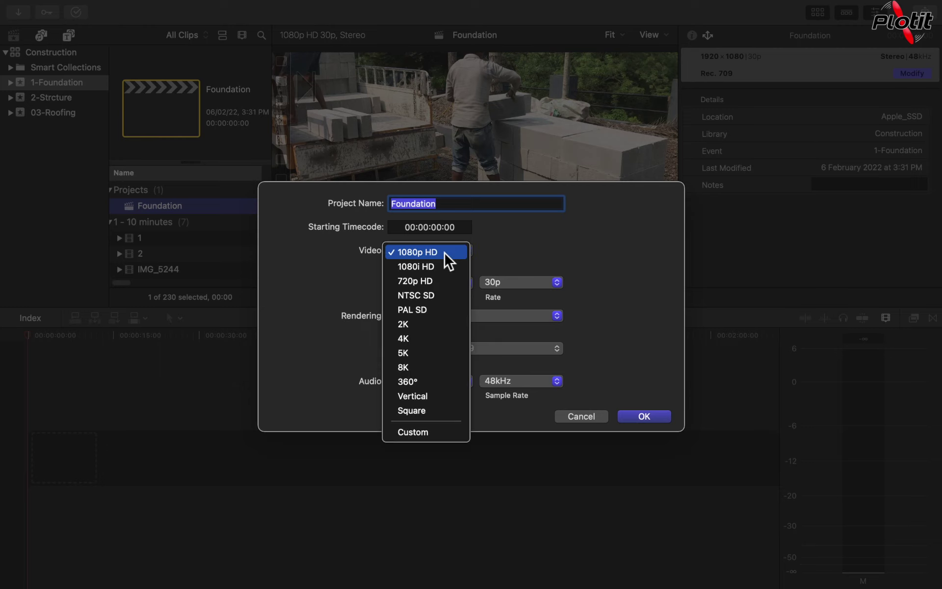
left_click(431, 324)
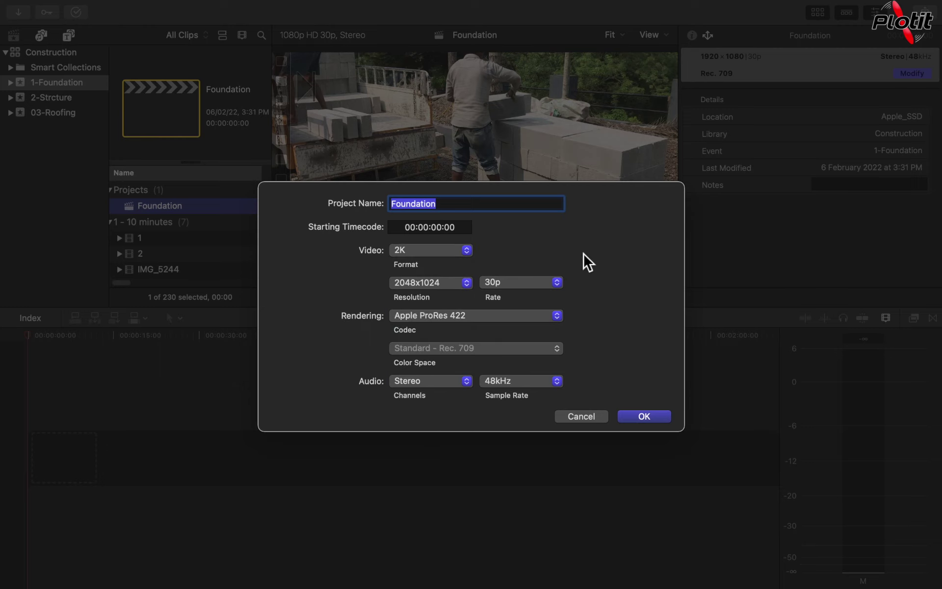
left_click(585, 418)
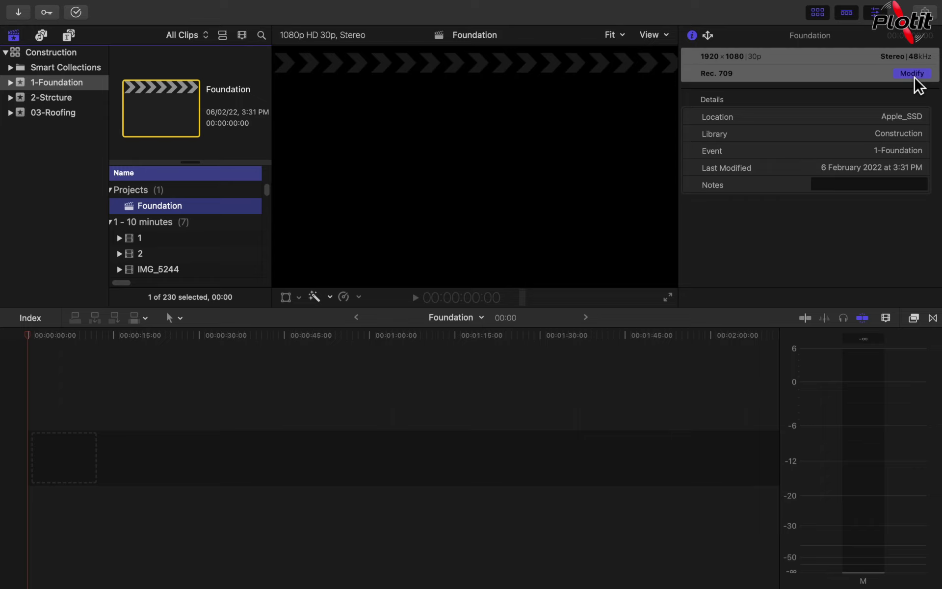
Step: Toggle the inspector off and on, and display the Foundation project's properties
left_click(885, 24)
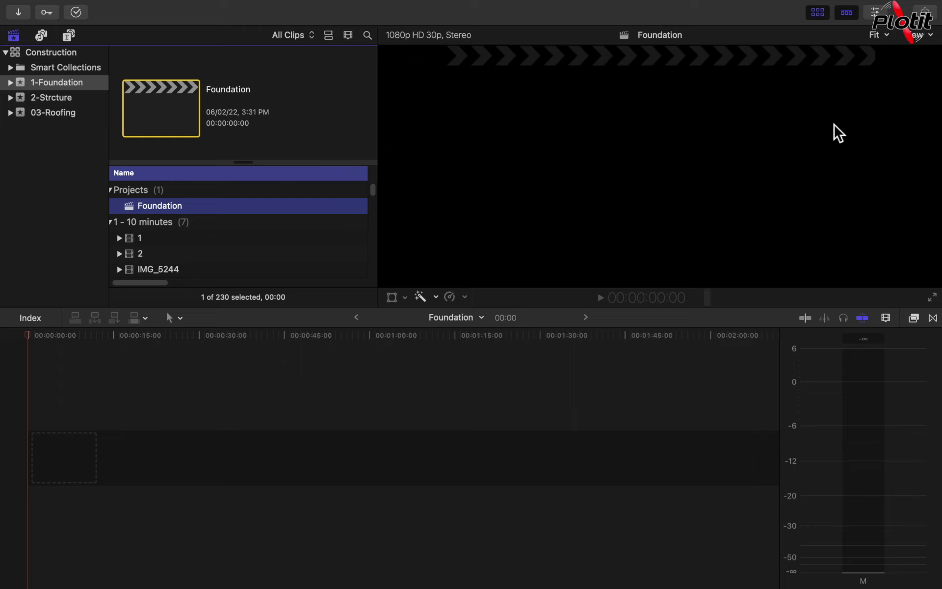
key("super+4")
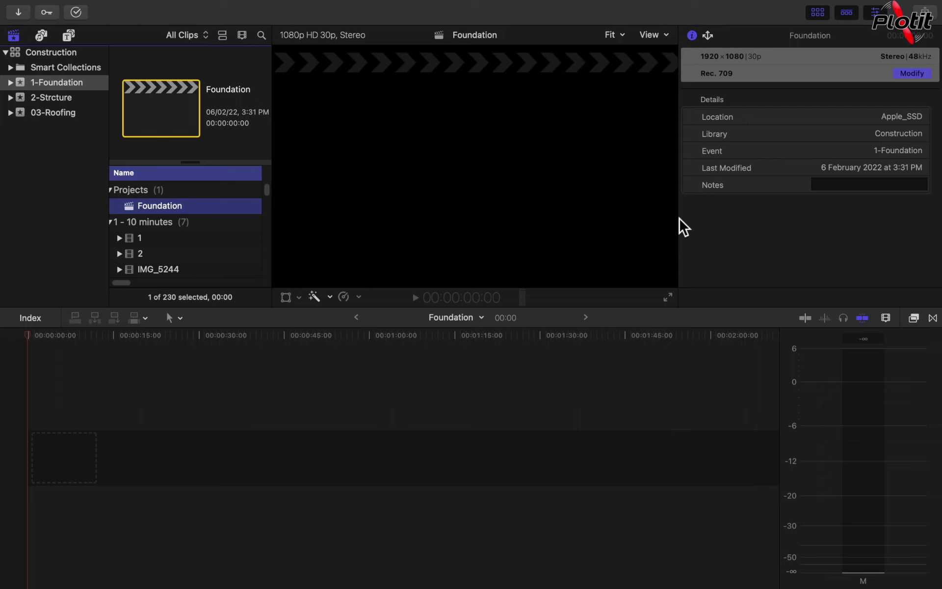
key("super+4")
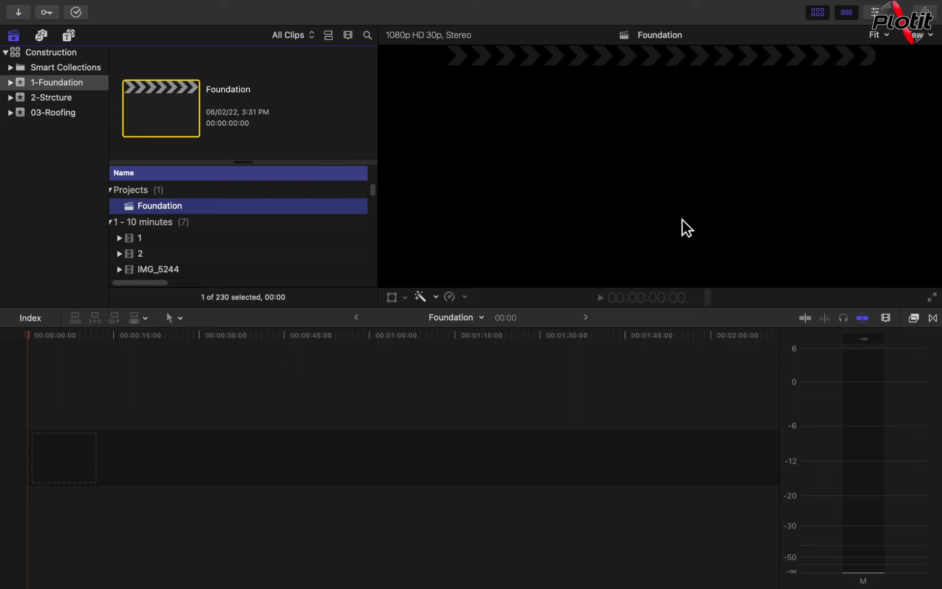
key("super+j")
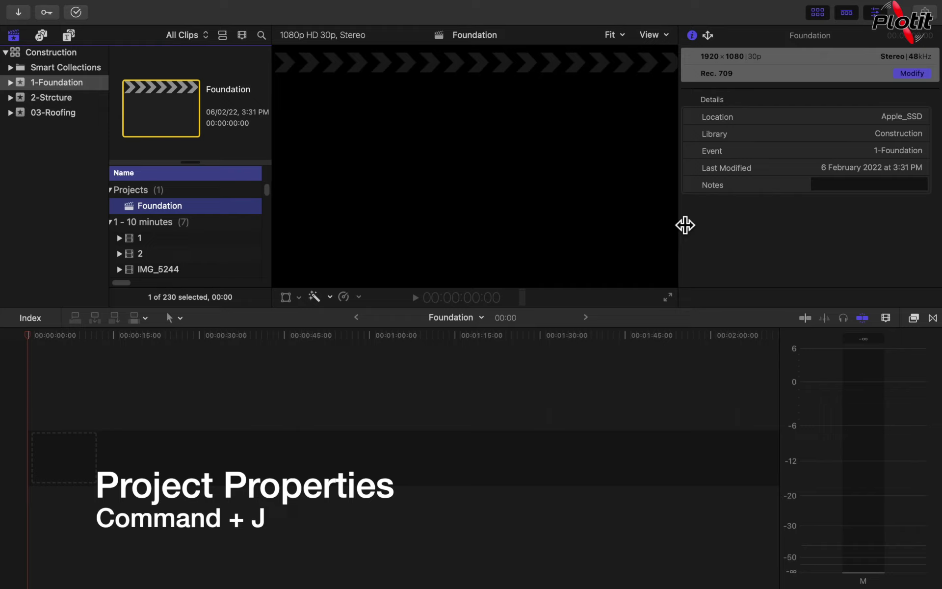
left_click(913, 73)
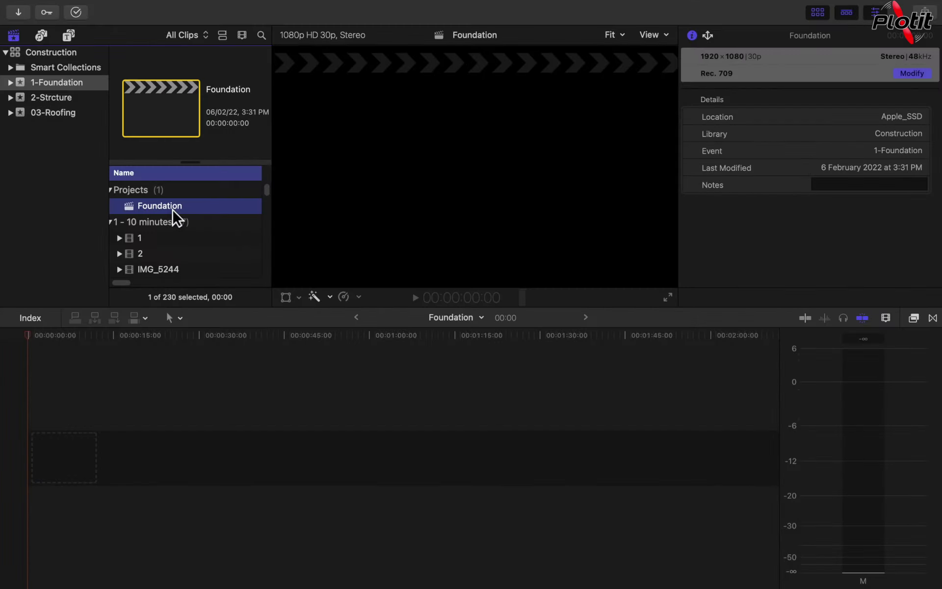
Step: Start a new project in the 2-Strcture event, compare custom and automatic settings, and keep the automatic settings
left_click(69, 102)
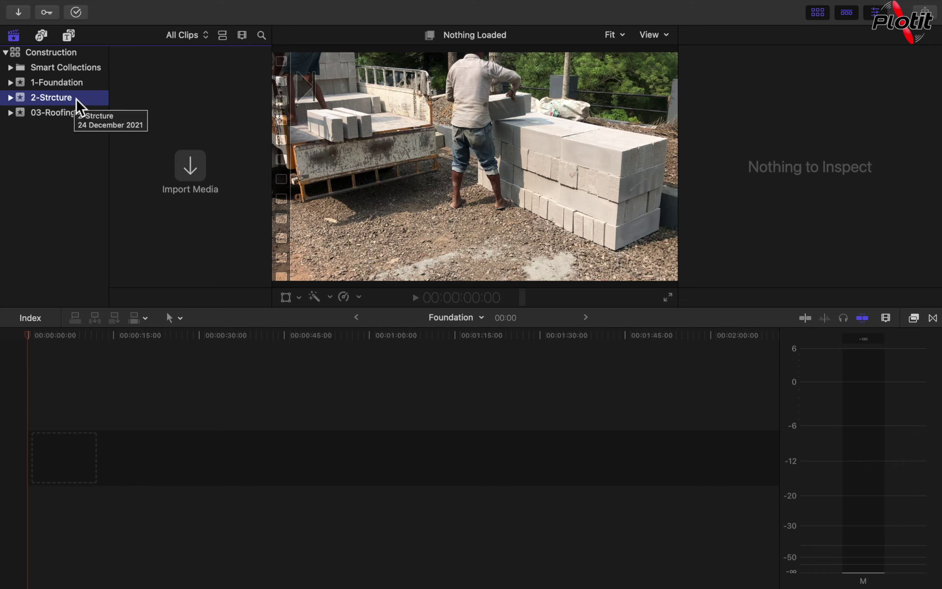
right_click(77, 100)
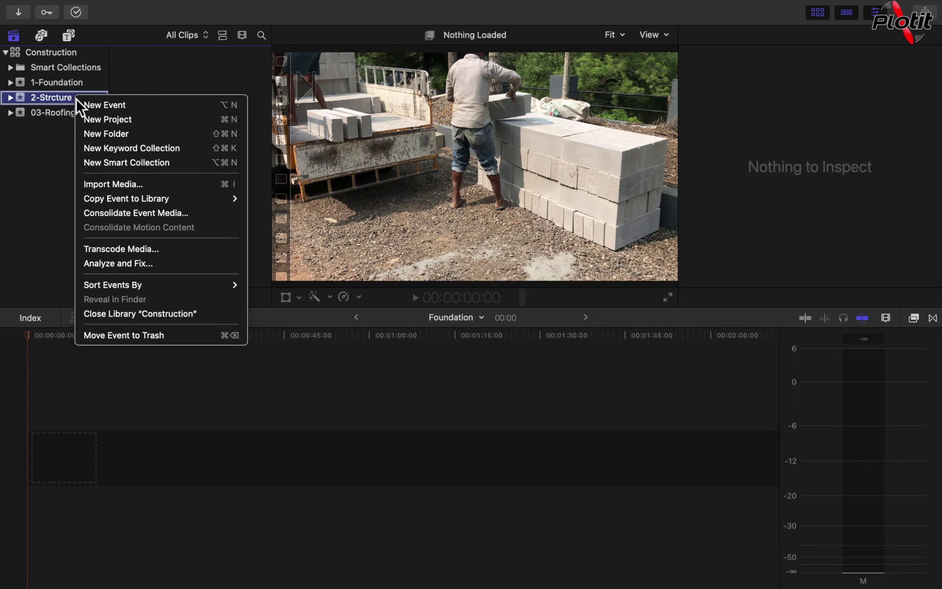
left_click(145, 122)
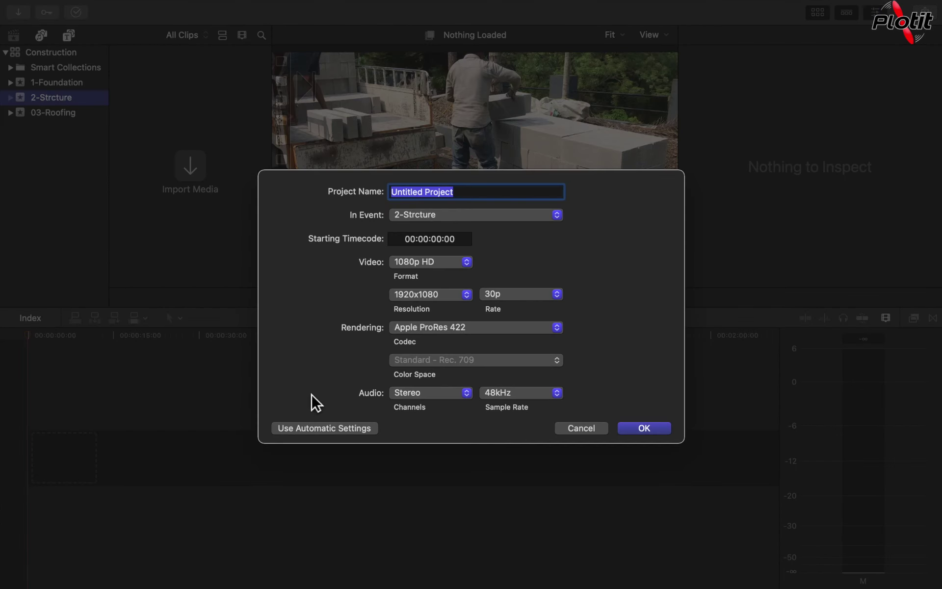
left_click(331, 426)
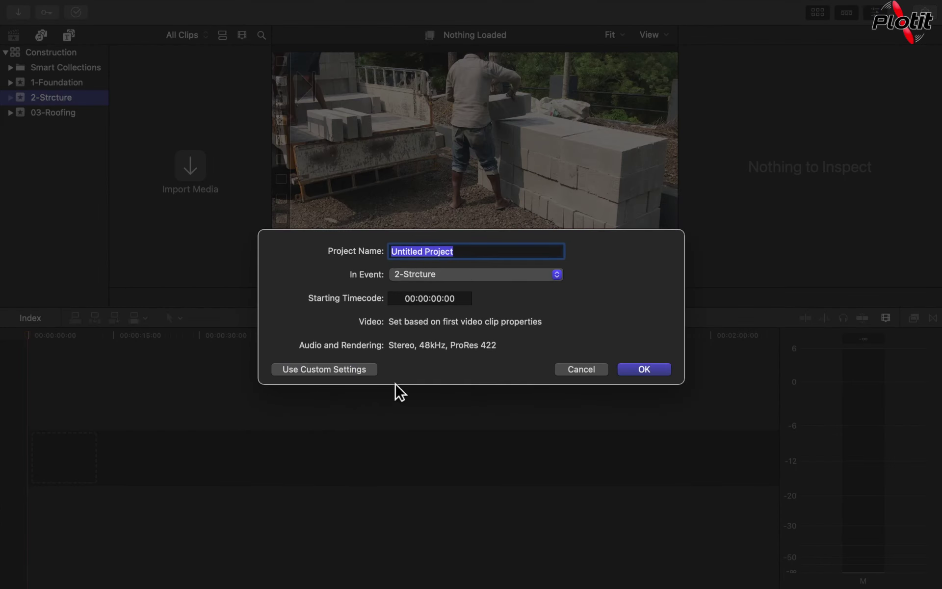
left_click(351, 370)
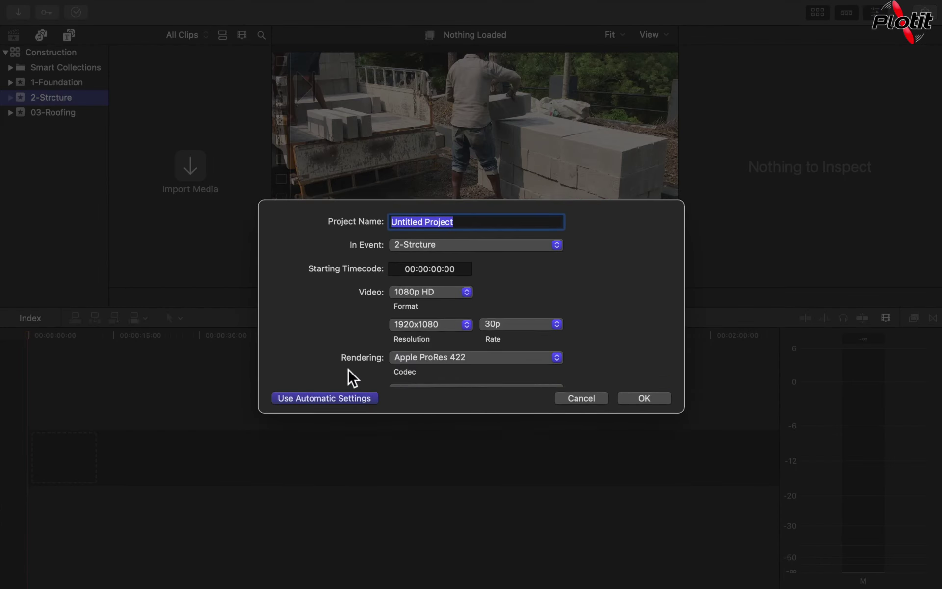
left_click(337, 428)
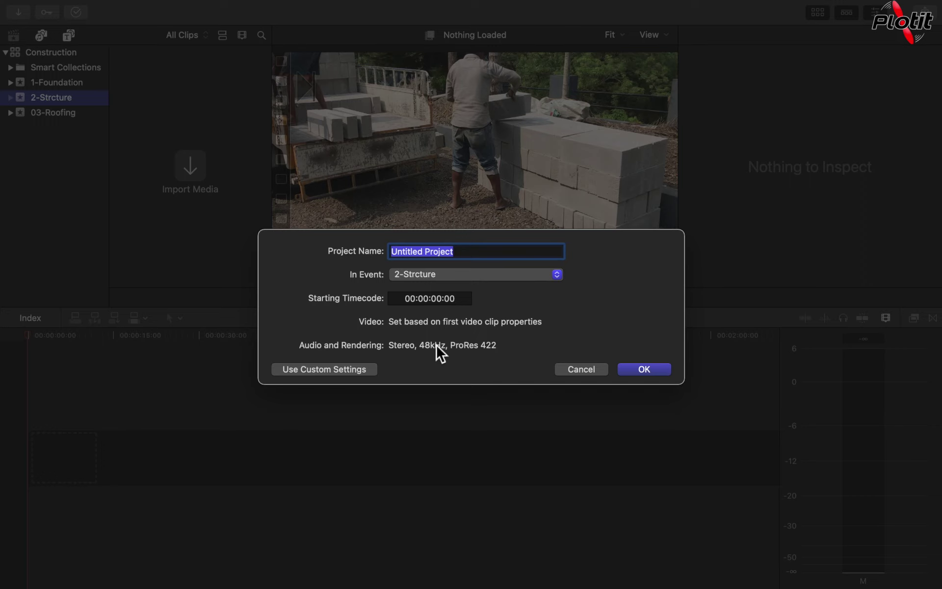
Step: Name the new project Construction and create it
type("2-Con")
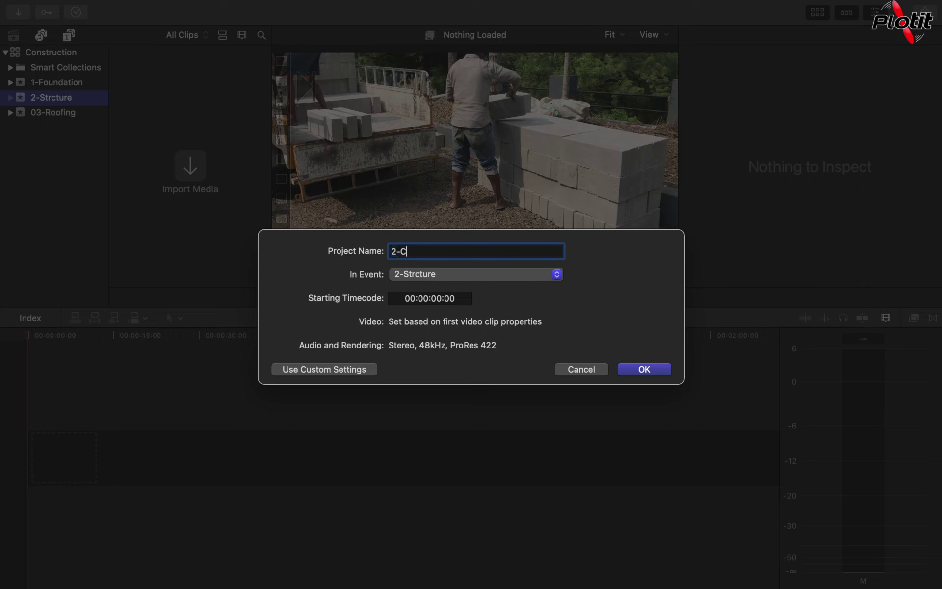
key("BackSpace")
key("BackSpace")
key("BackSpace")
key("BackSpace")
key("BackSpace")
type("Constructions")
key("BackSpace")
left_click(644, 371)
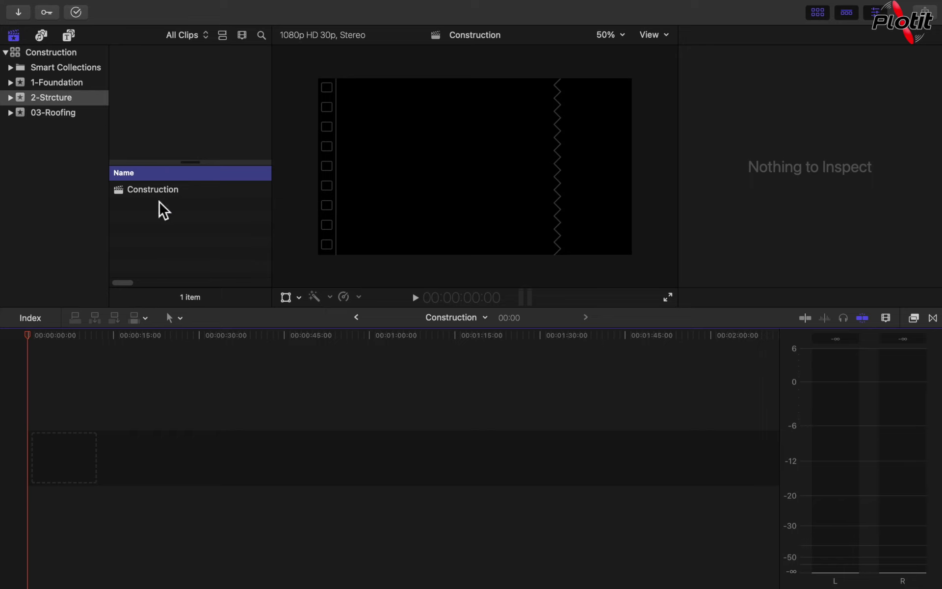
Step: Review the Construction project's video, rendering and audio settings without changing them
left_click(182, 195)
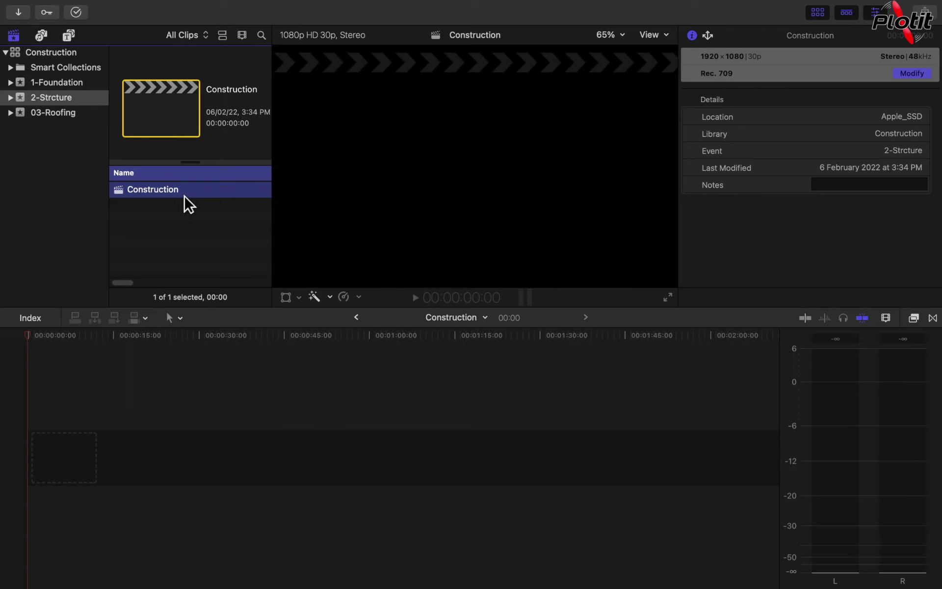
left_click(914, 76)
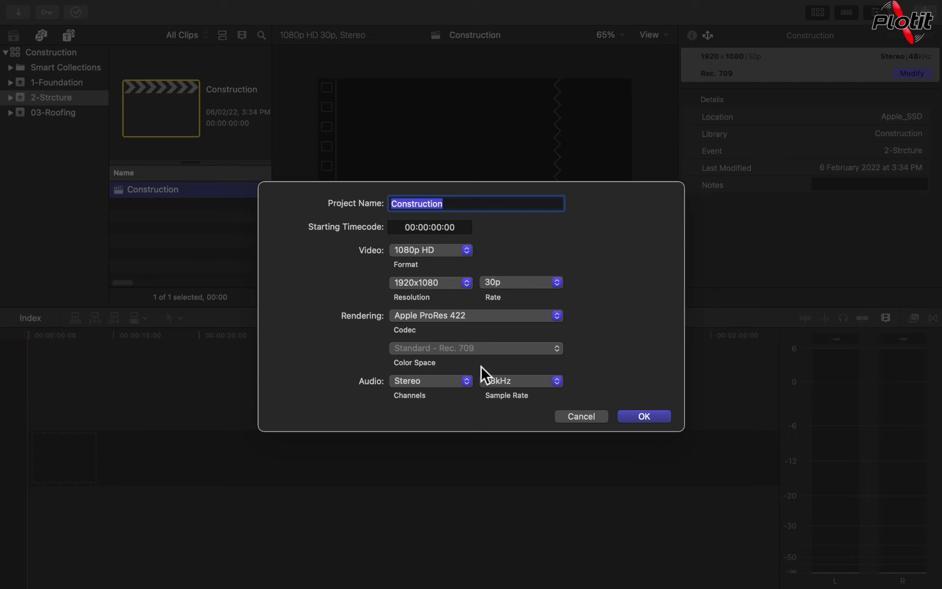
key("Return")
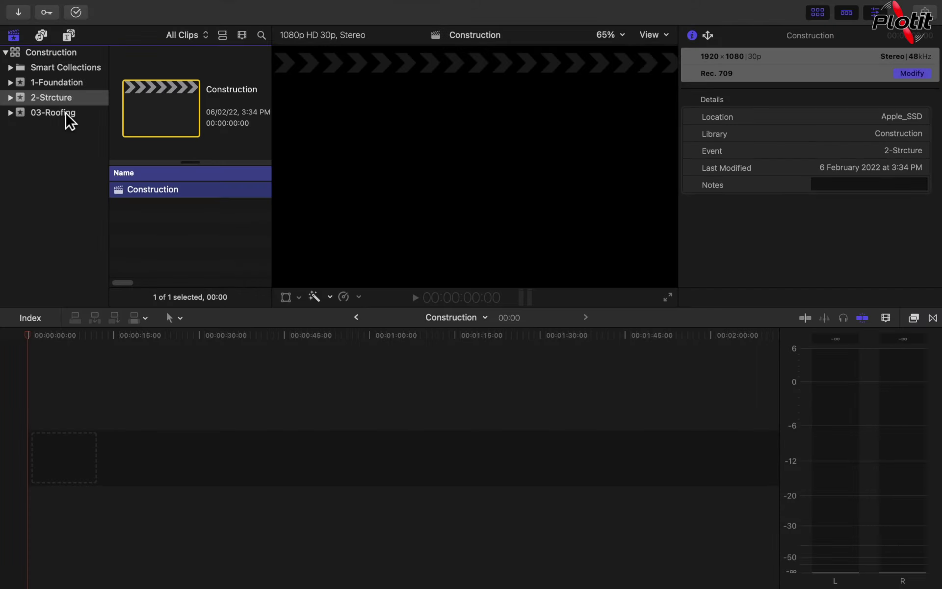
Step: Compare the custom and automatic settings for a new project in the 03-Roofing event, and cancel its creation
left_click(66, 112)
right_click(65, 111)
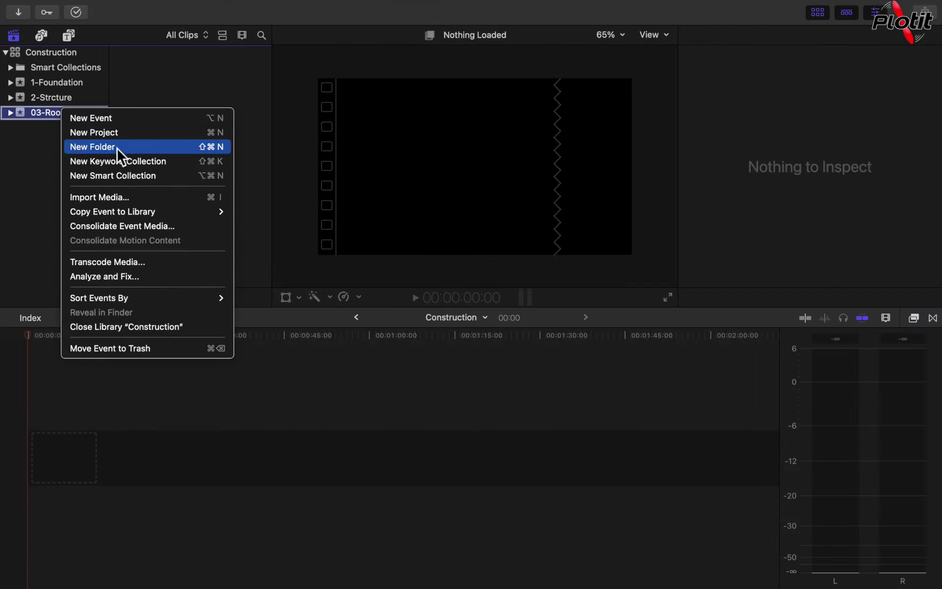
left_click(123, 137)
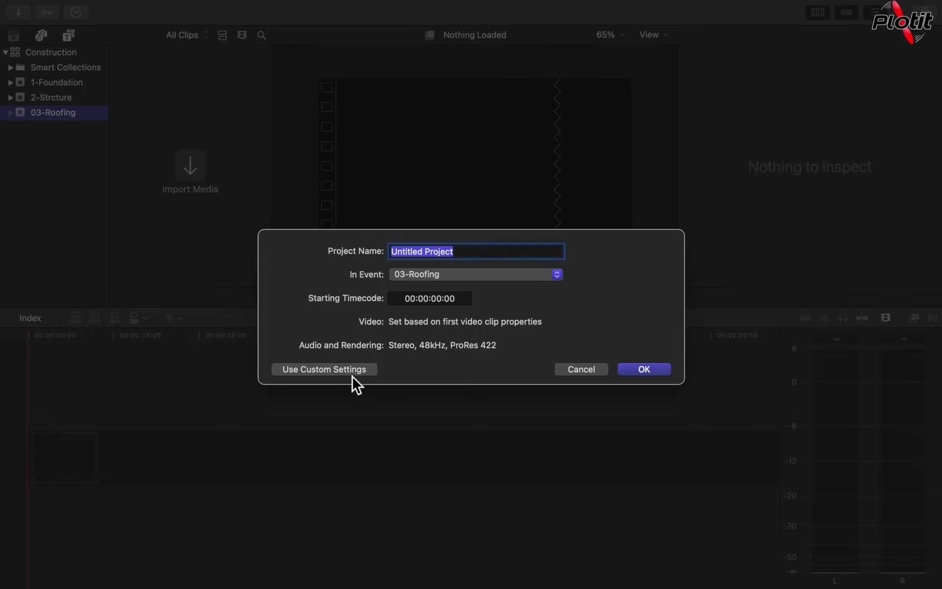
left_click(339, 372)
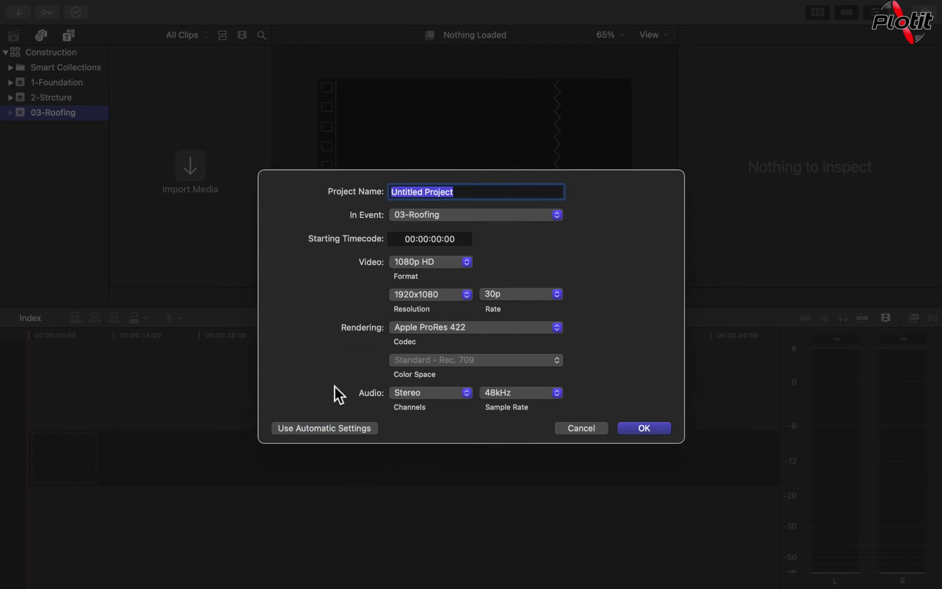
left_click(450, 268)
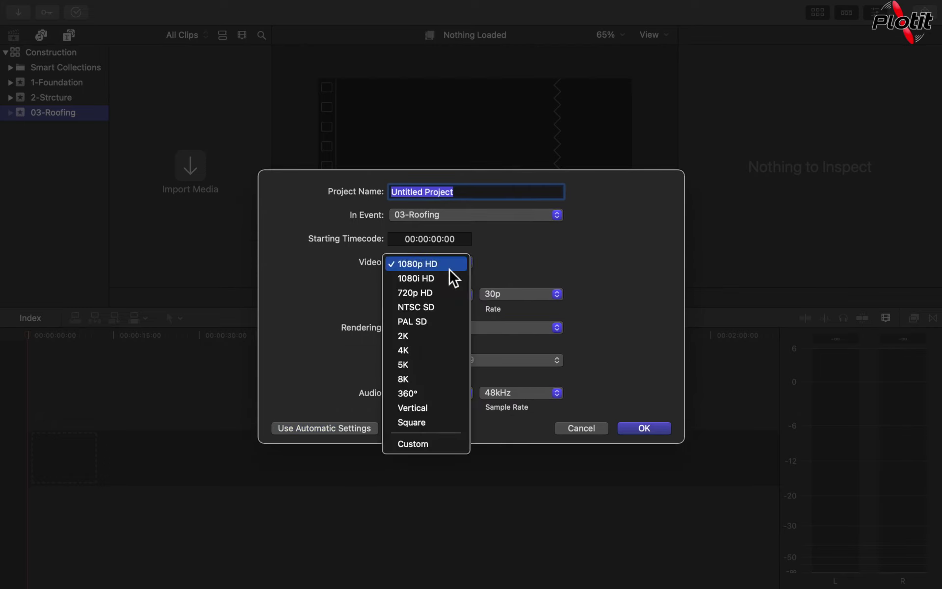
left_click(537, 259)
left_click(340, 431)
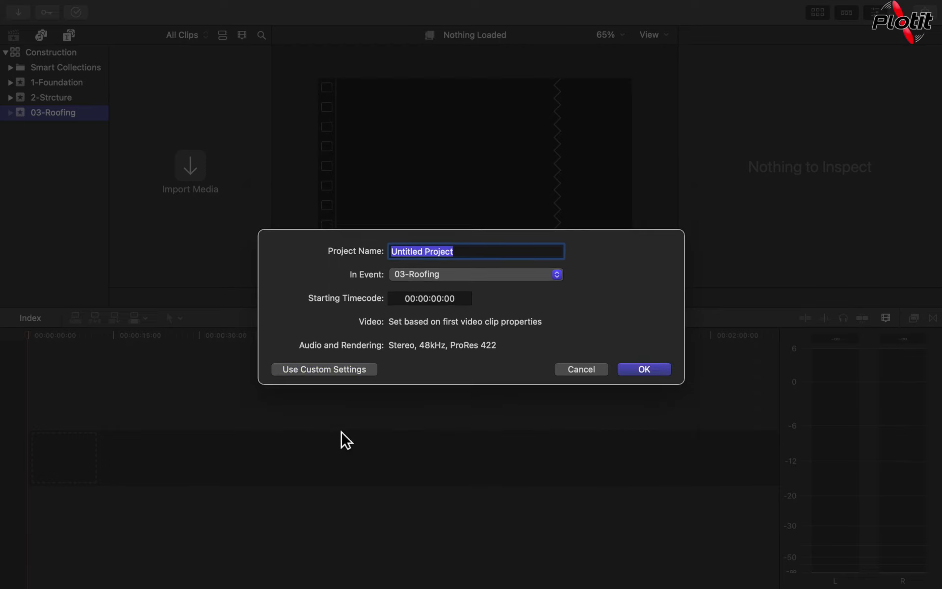
left_click(335, 373)
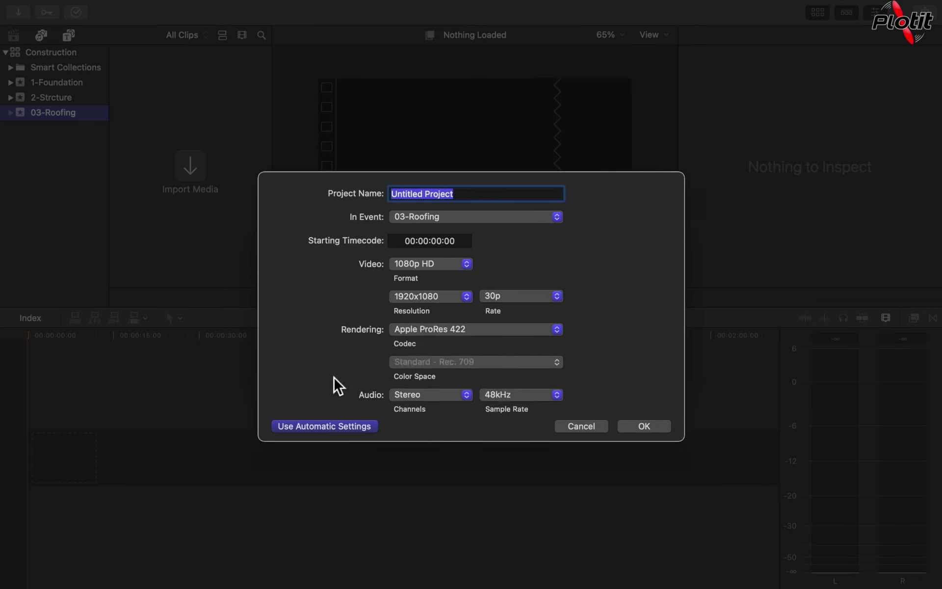
left_click(325, 428)
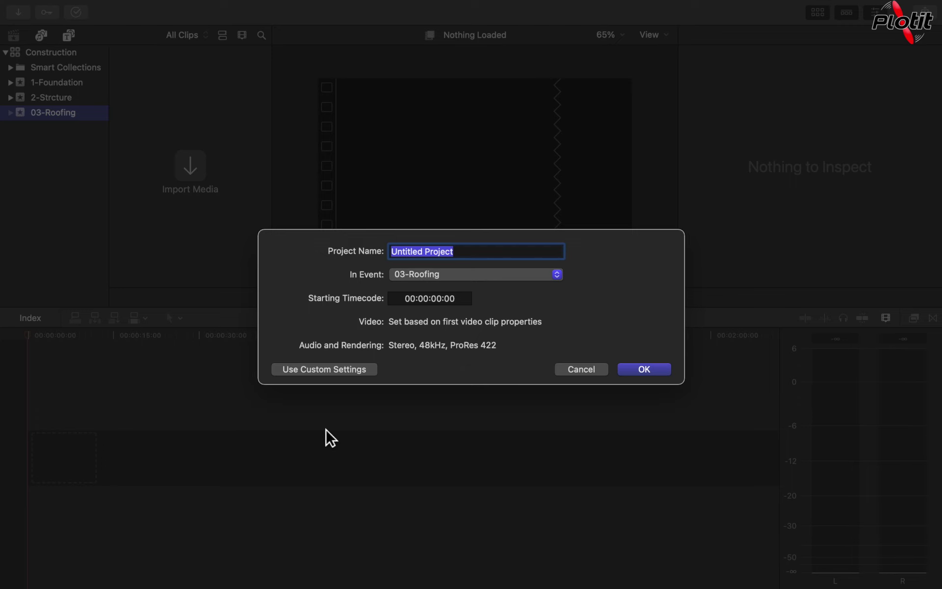
left_click(587, 372)
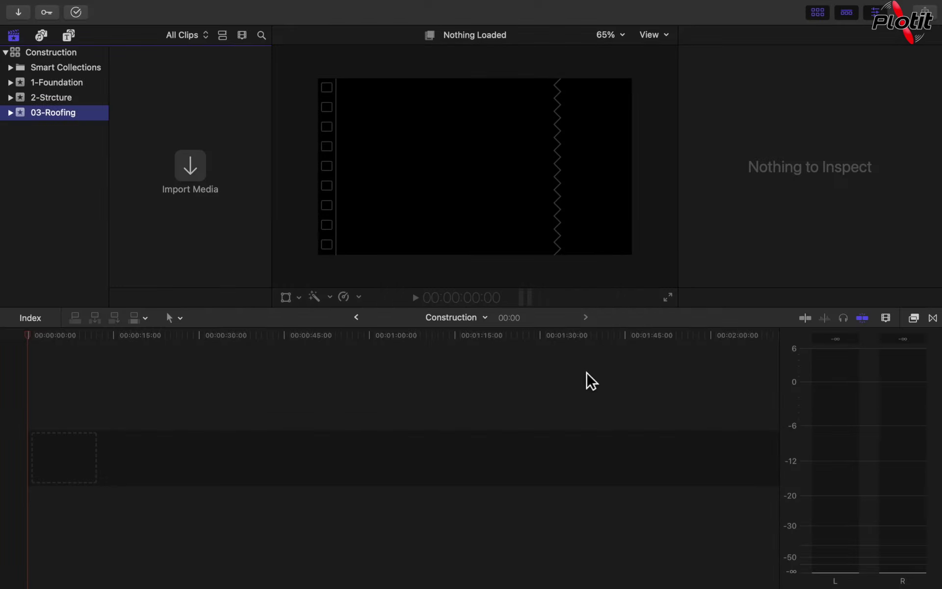
Step: Open the Foundation project from the 1-Foundation event and add clip IMG_5261 to the start of its timeline
left_click(63, 84)
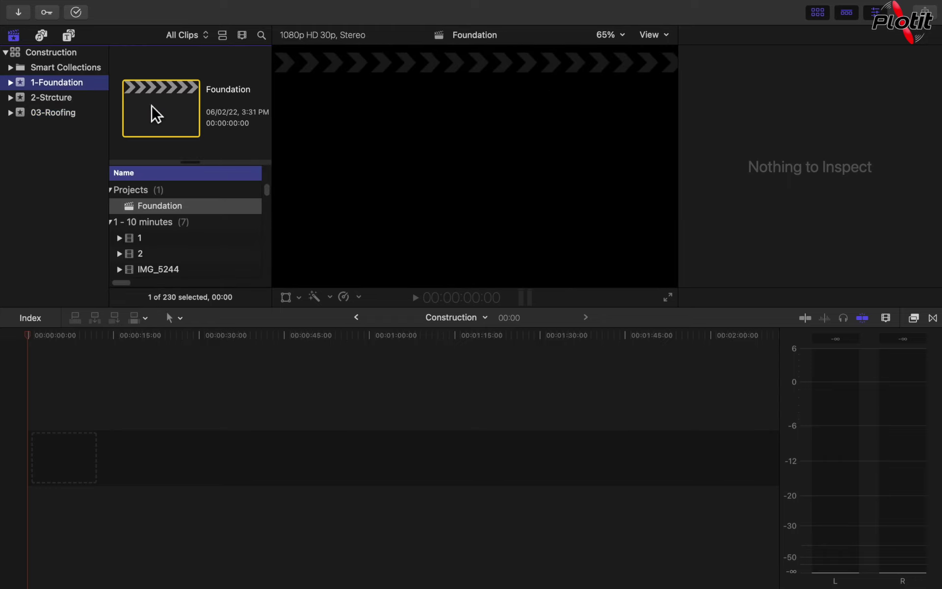
double_click(182, 118)
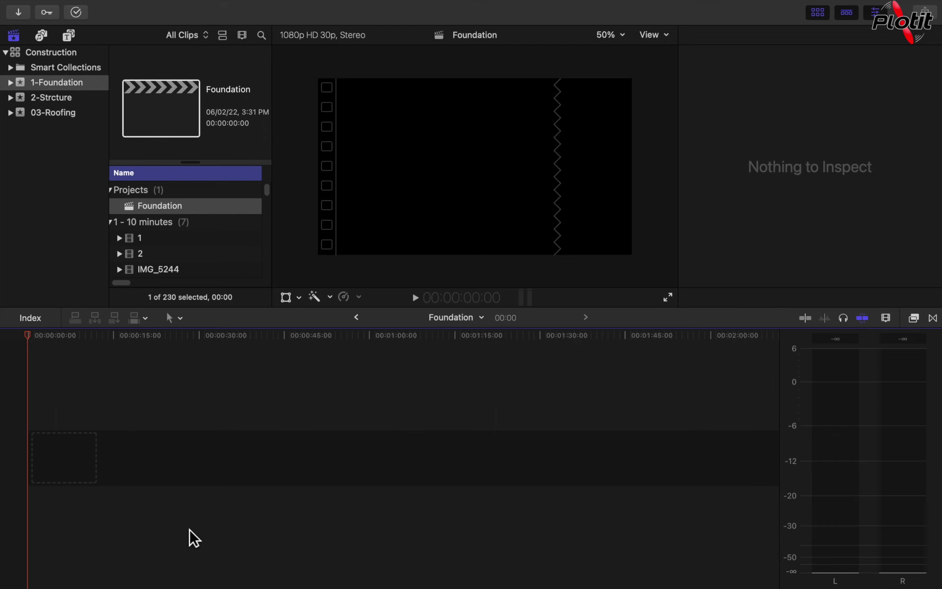
scroll(186, 230, "down", 4)
left_click(183, 235)
left_click_drag(183, 239, 105, 461)
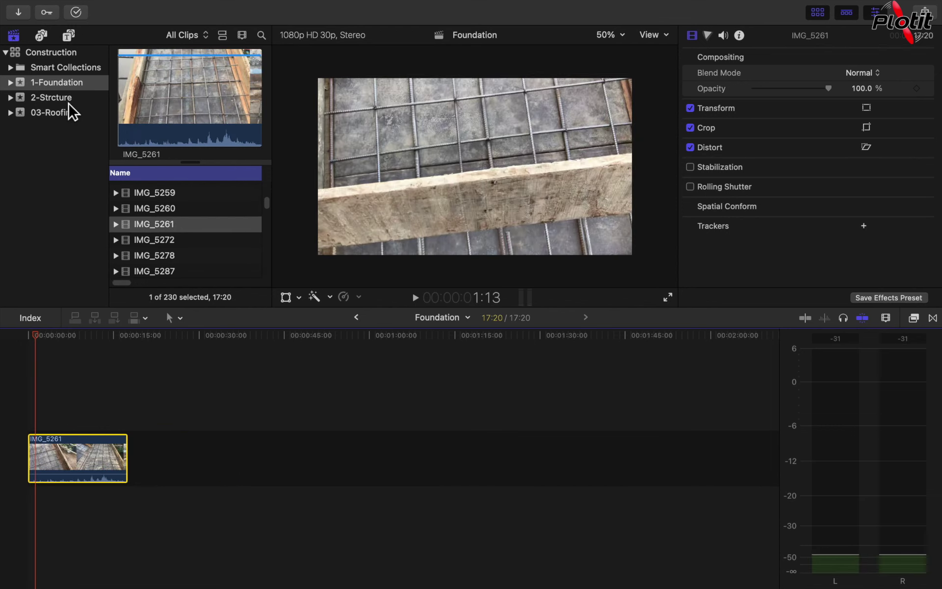
Step: Open the Construction project from the 2-Strcture event in the timeline, and switch back to the Foundation project
left_click(70, 101)
double_click(155, 191)
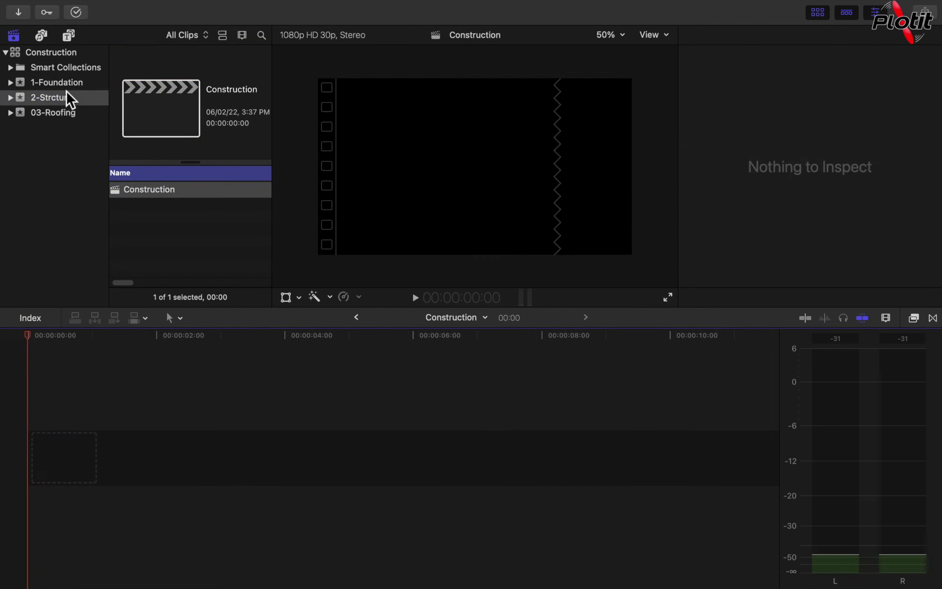
left_click(69, 98)
left_click(69, 89)
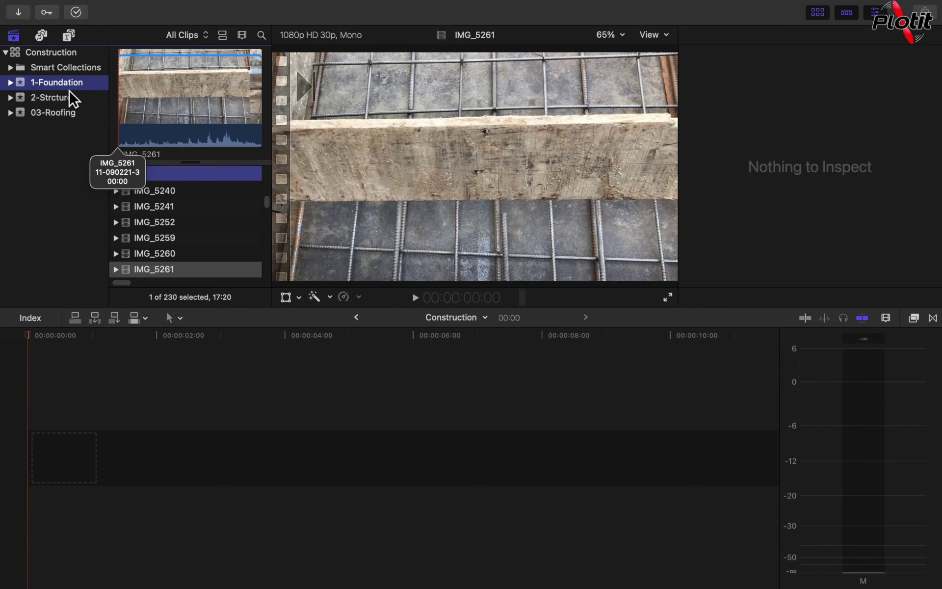
scroll(184, 191, "up", 5)
double_click(179, 205)
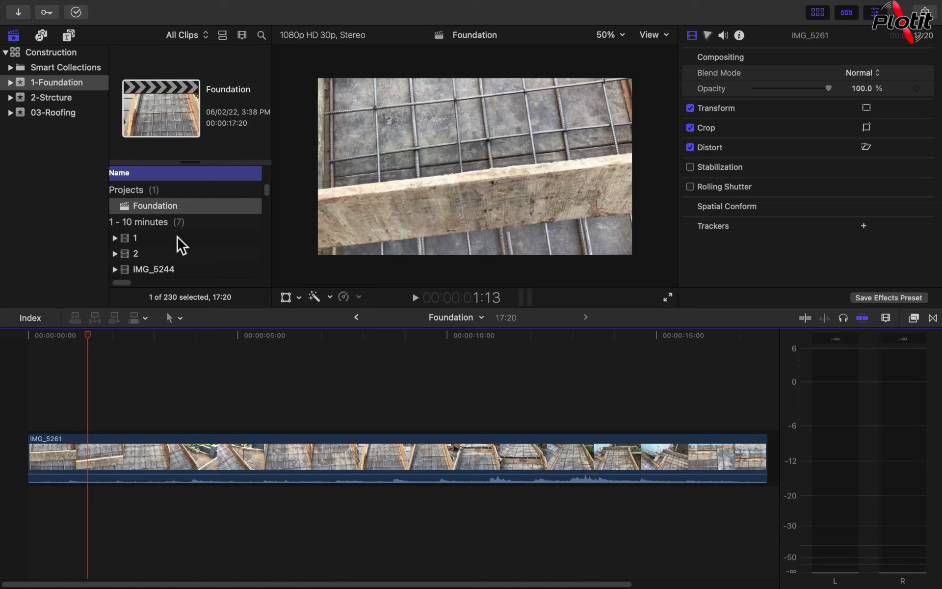
Step: Close the Foundation project's timeline
mouse_move(90, 5)
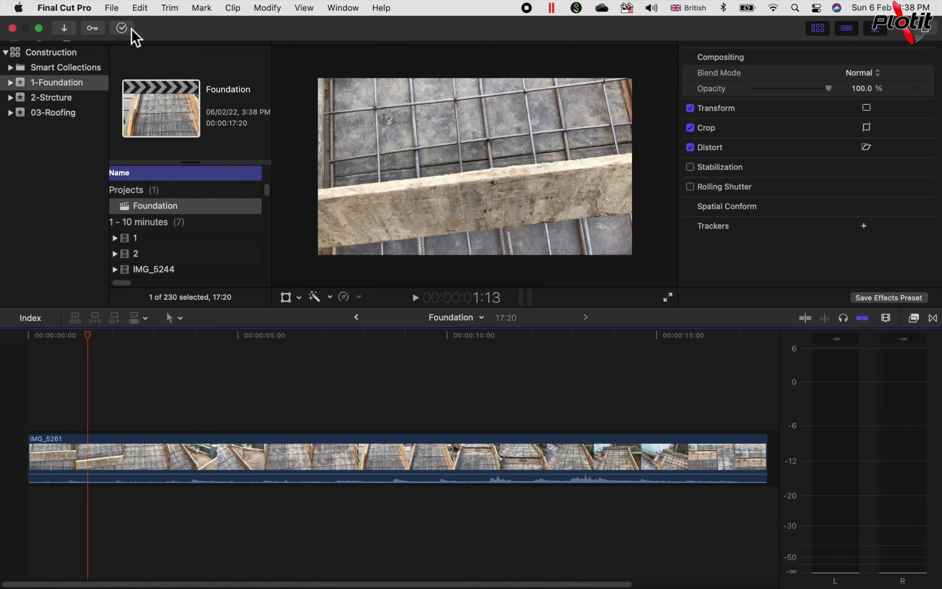
left_click(120, 7)
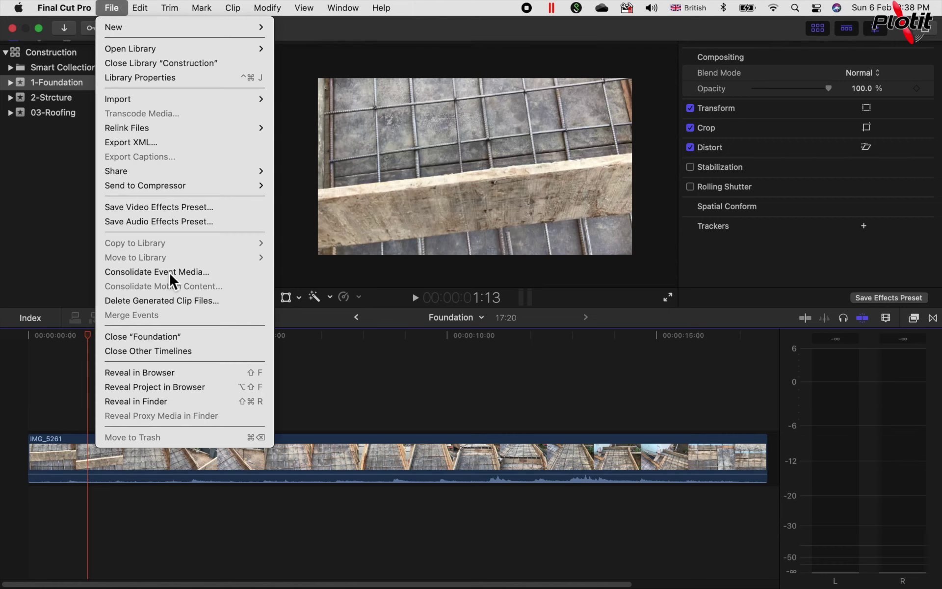
left_click(172, 340)
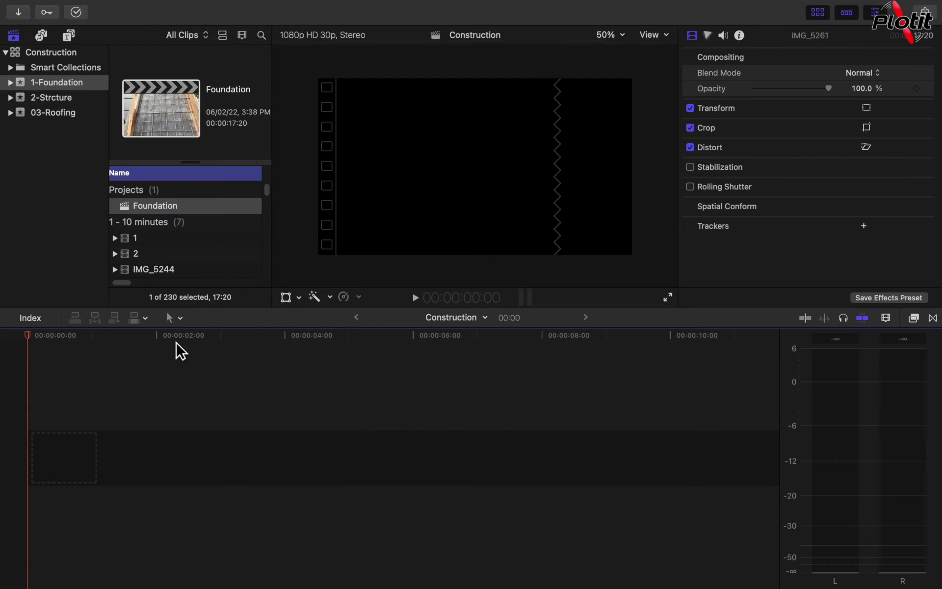